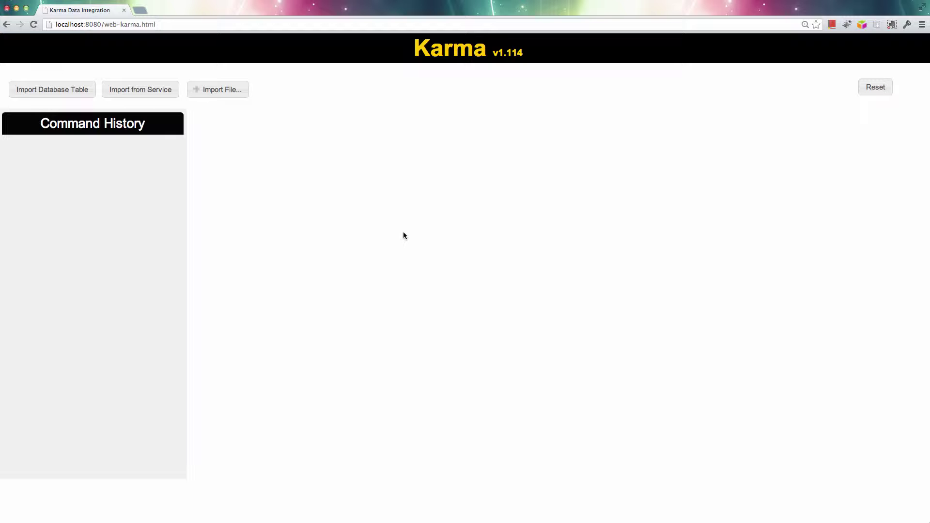
Import WebConGeography.csv into Karma as a CSV text file with the previewed options
{"action": "left_click", "coordinate": [228, 90]}
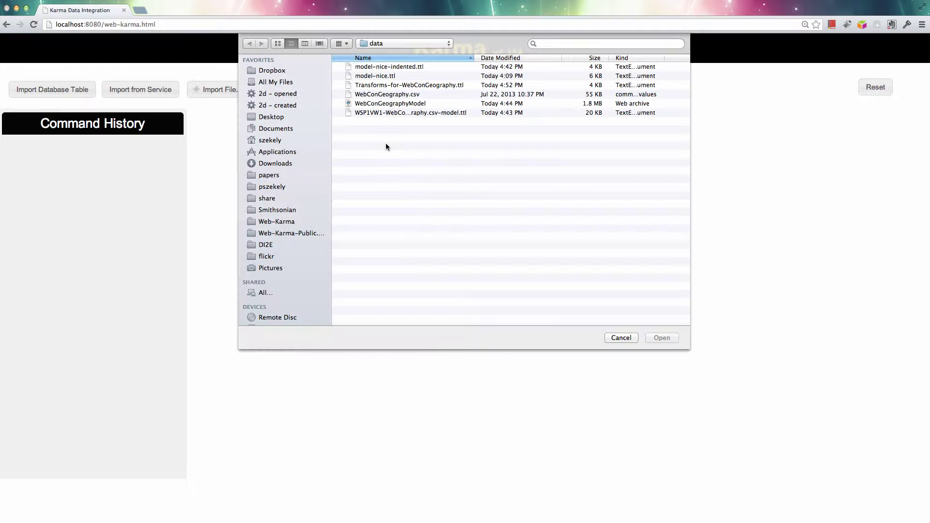
{"action": "double_click", "coordinate": [377, 94]}
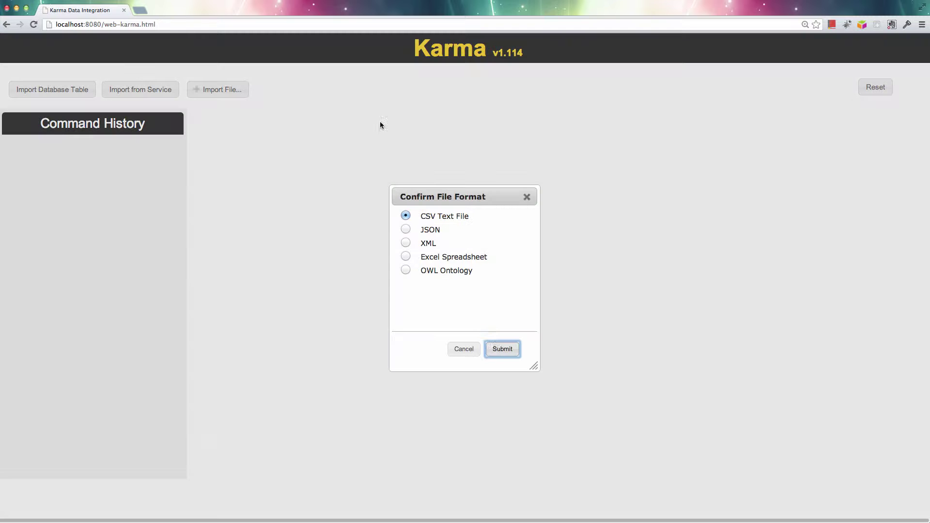
{"action": "left_click", "coordinate": [496, 344]}
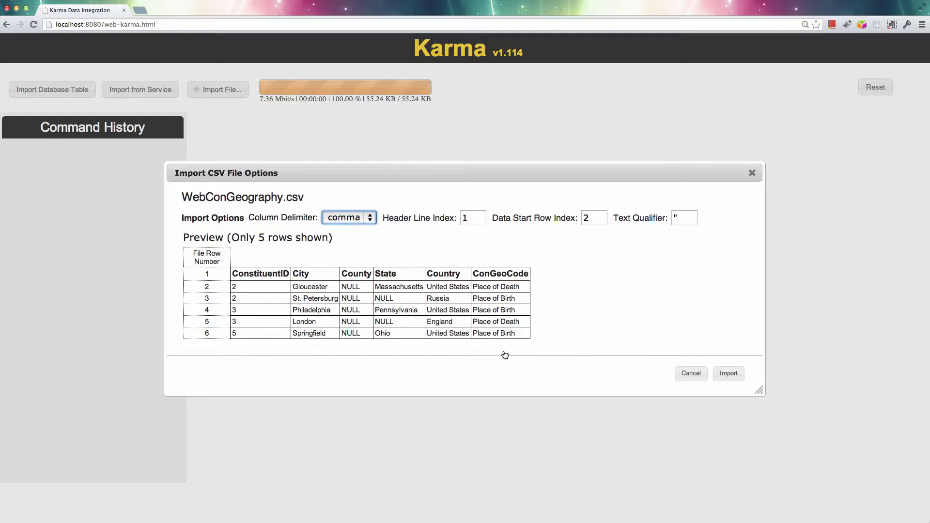
{"action": "left_click", "coordinate": [732, 376]}
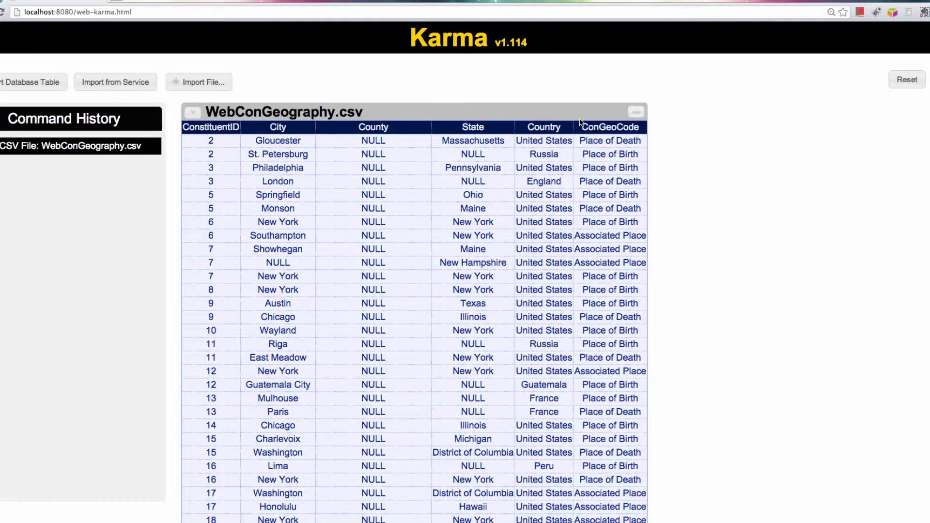
Start a Country transformation and set the United States example to saam:place/United_States
{"action": "mouse_move", "coordinate": [566, 129]}
{"action": "left_click", "coordinate": [641, 80]}
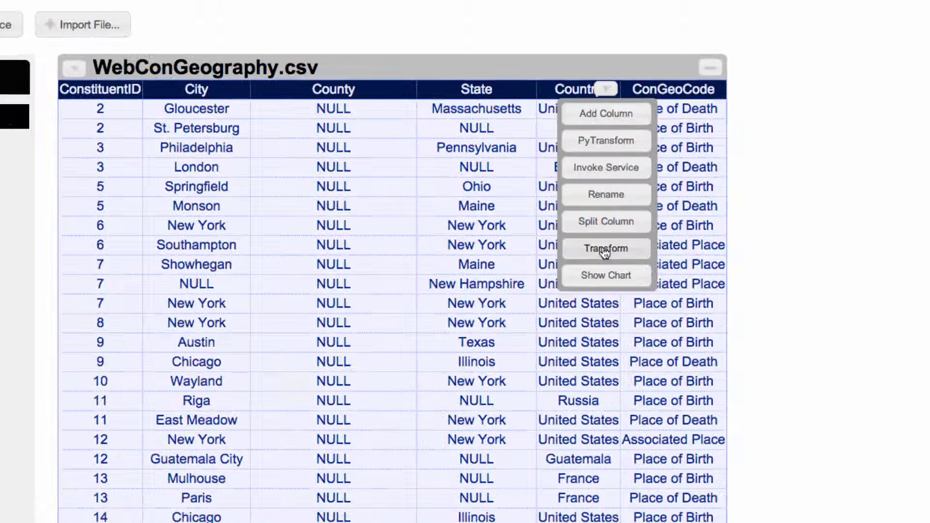
{"action": "left_click", "coordinate": [606, 249]}
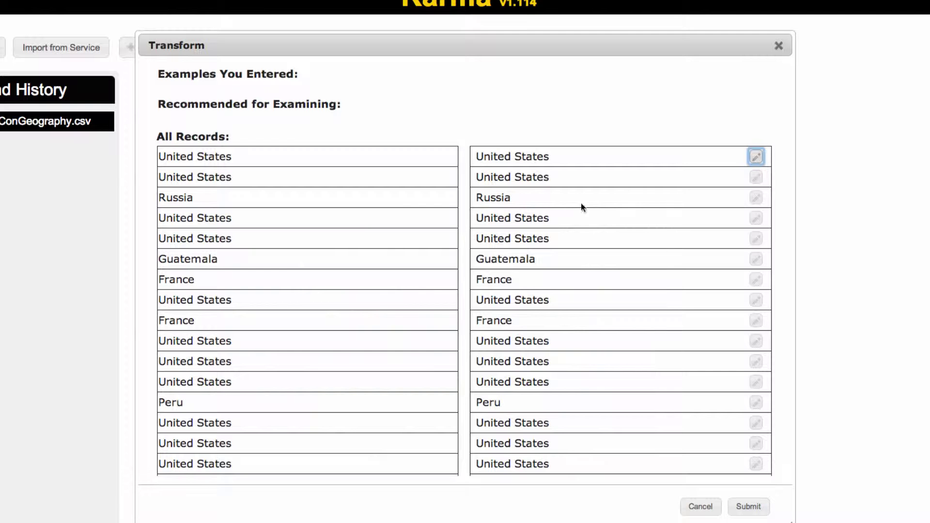
{"action": "left_click", "coordinate": [755, 158]}
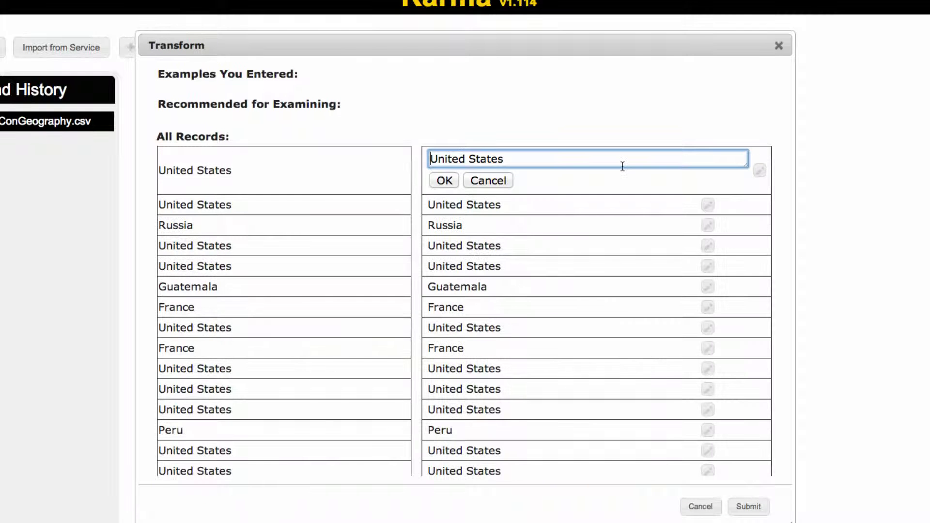
{"action": "type", "text": "saa"}
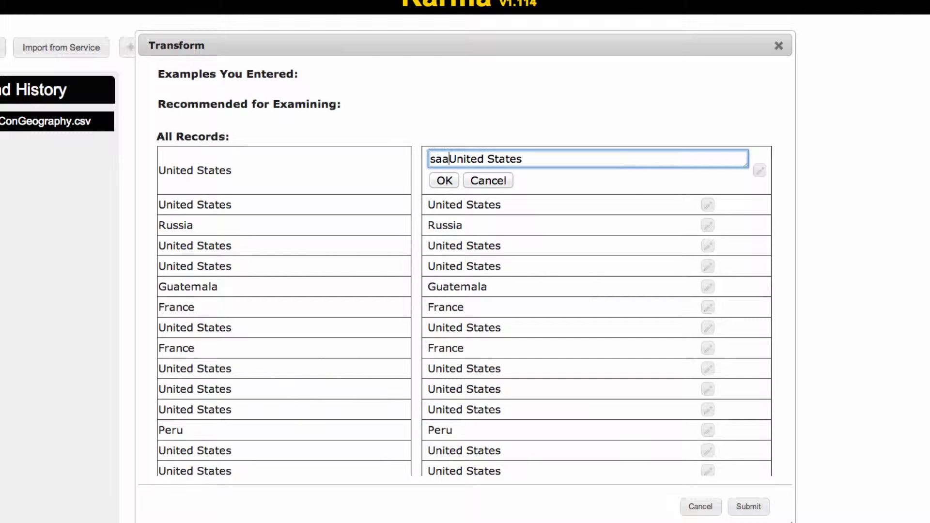
{"action": "type", "text": "m:"}
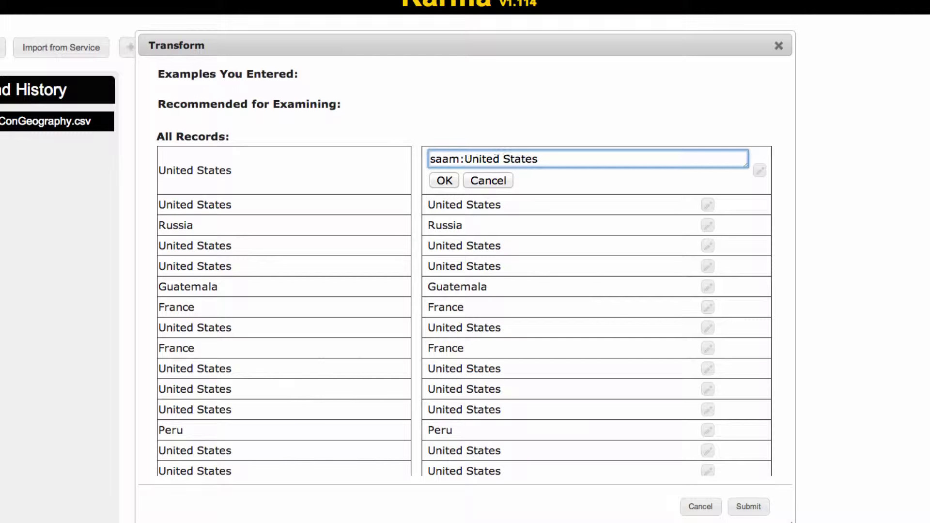
{"action": "type", "text": "place/"}
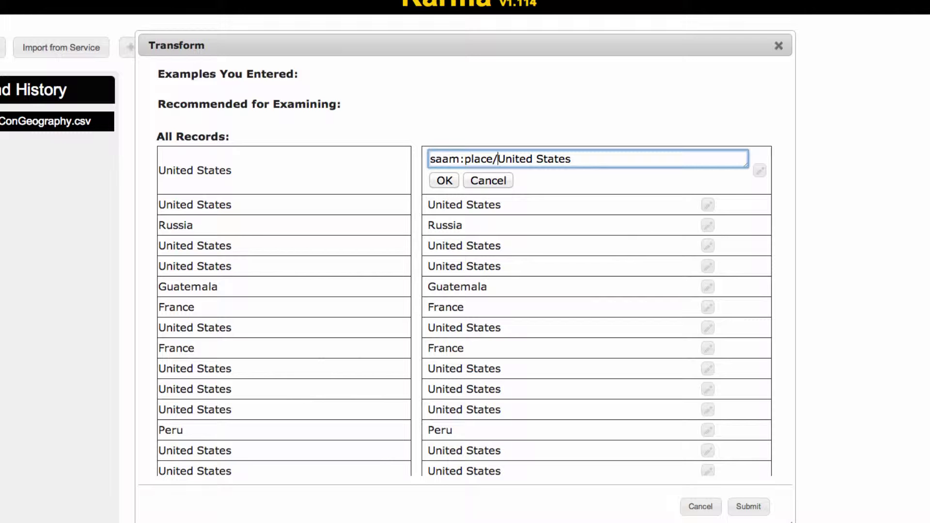
{"action": "left_click", "coordinate": [506, 159]}
{"action": "left_click", "coordinate": [526, 159]}
{"action": "key", "text": "BackSpace"}
{"action": "type", "text": "_"}
{"action": "left_click", "coordinate": [444, 180]}
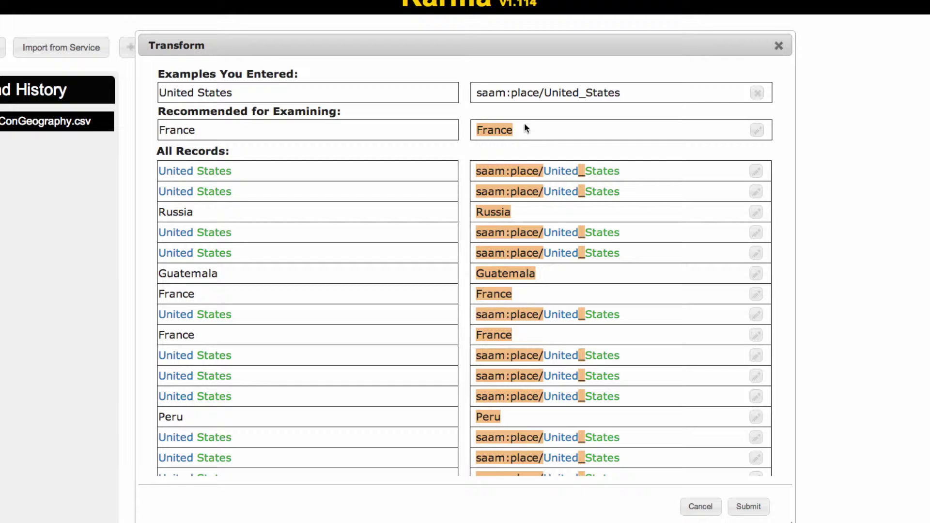
Add saam:place/France and saam:place/Russia examples and apply to create Country_1
{"action": "left_click_drag", "start_coordinate": [544, 93], "coordinate": [475, 92]}
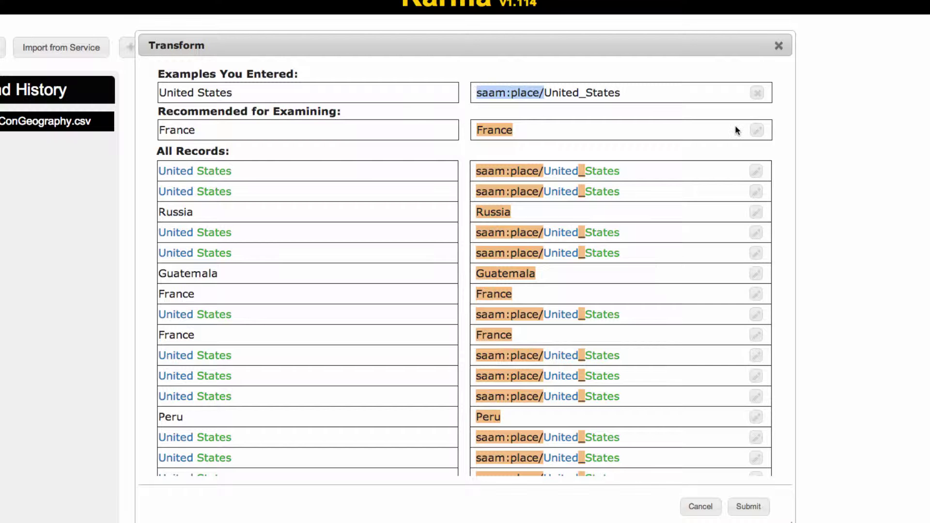
{"action": "left_click", "coordinate": [756, 131]}
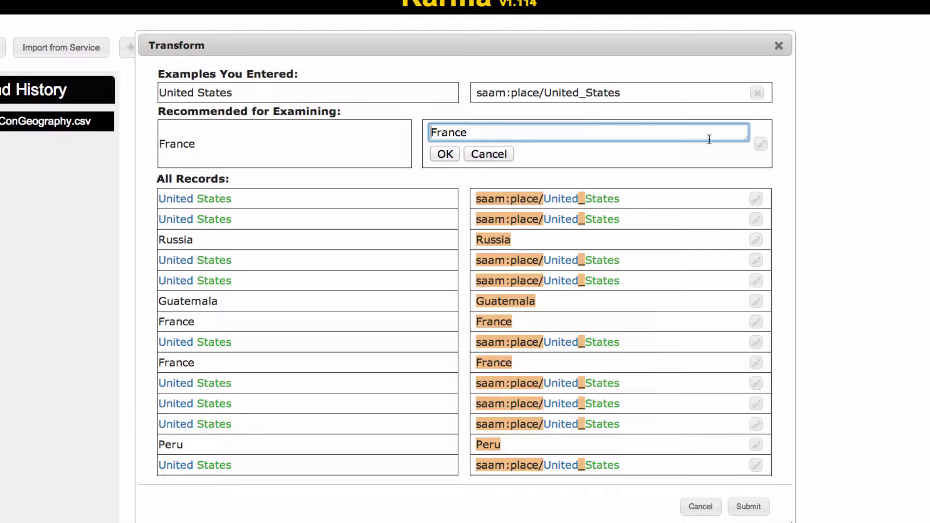
{"action": "type", "text": "saam:place/"}
{"action": "left_click", "coordinate": [458, 160]}
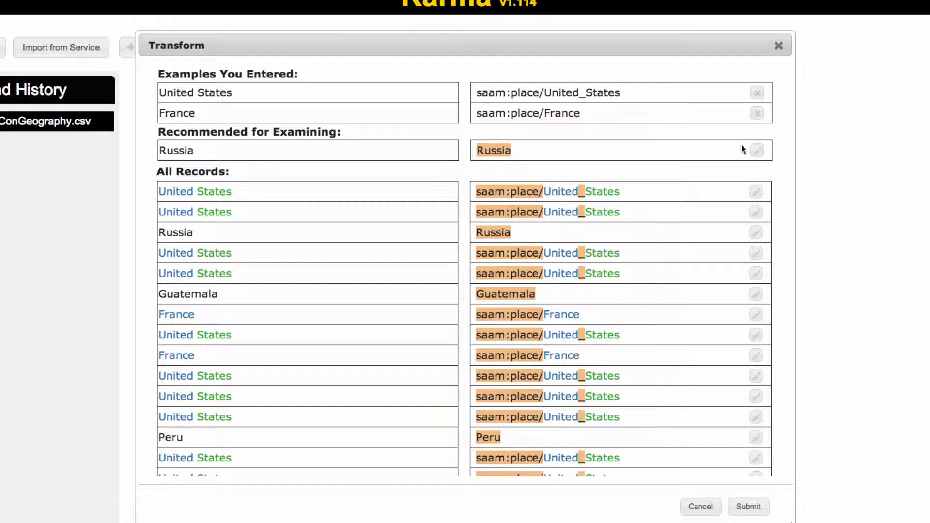
{"action": "left_click", "coordinate": [757, 150]}
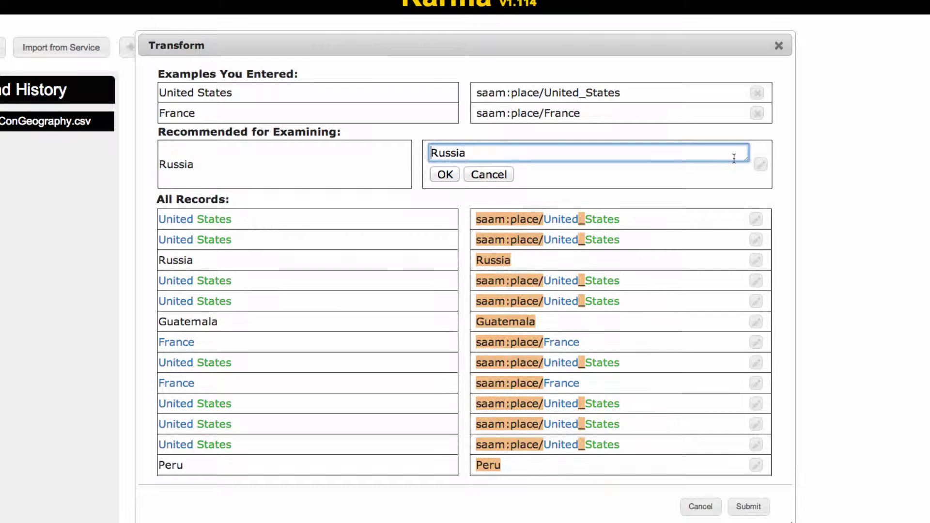
{"action": "type", "text": "saam:place/"}
{"action": "left_click", "coordinate": [448, 176]}
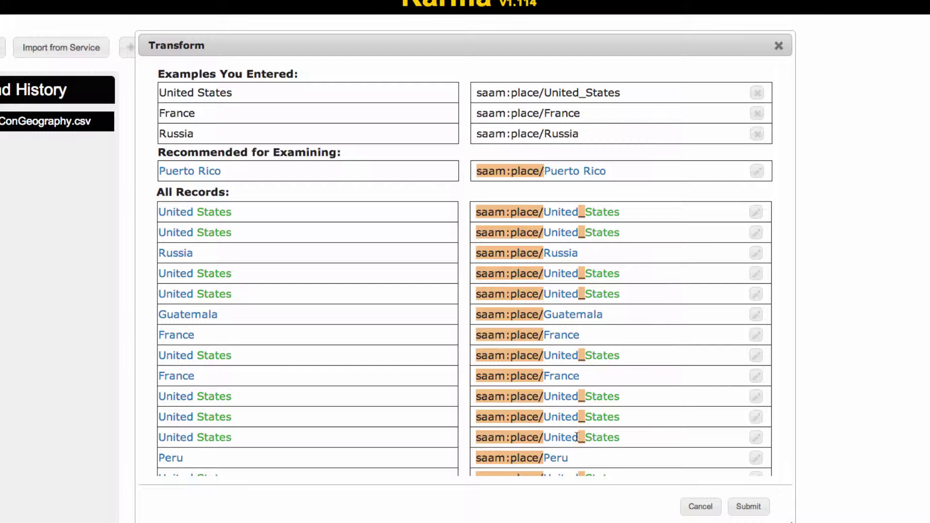
{"action": "left_click", "coordinate": [749, 506]}
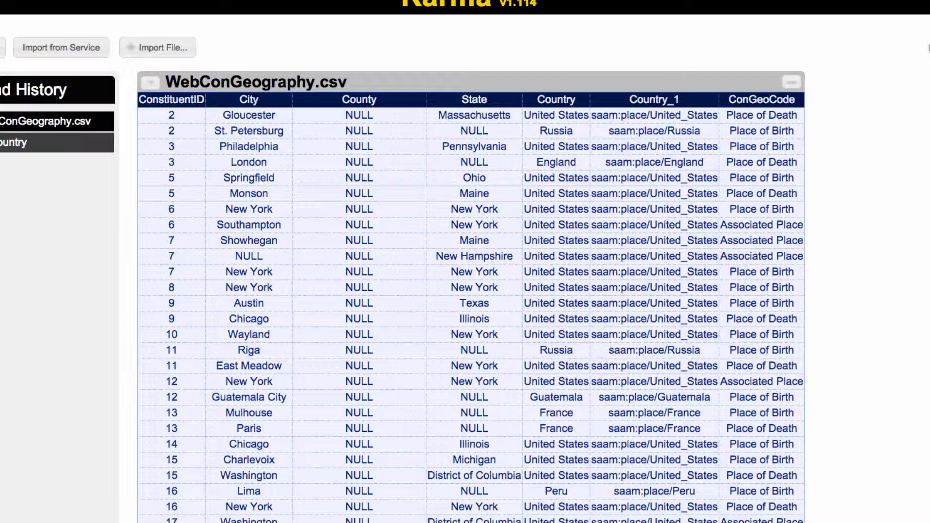
Start a ConGeoCode transformation and prefix the Place of Birth example with ElementsGr2:
{"action": "mouse_move", "coordinate": [783, 103]}
{"action": "left_click", "coordinate": [794, 101]}
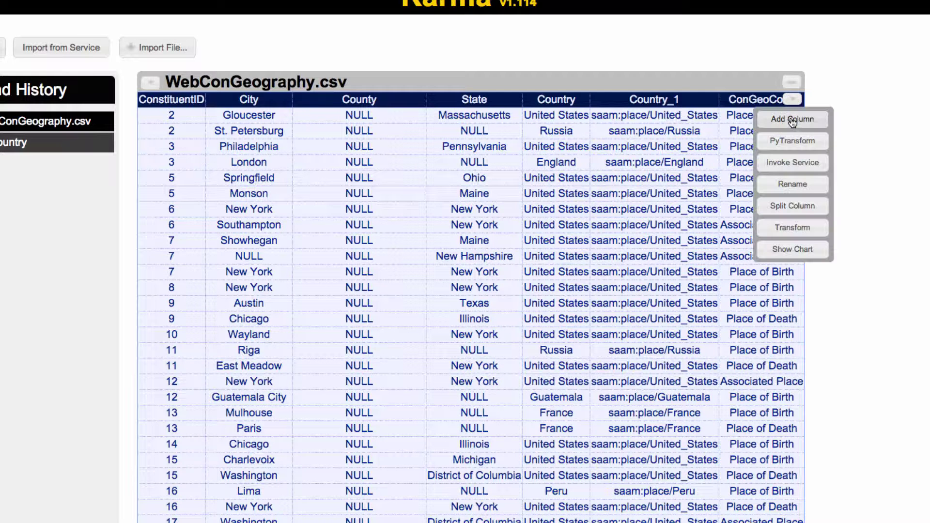
{"action": "left_click", "coordinate": [793, 228]}
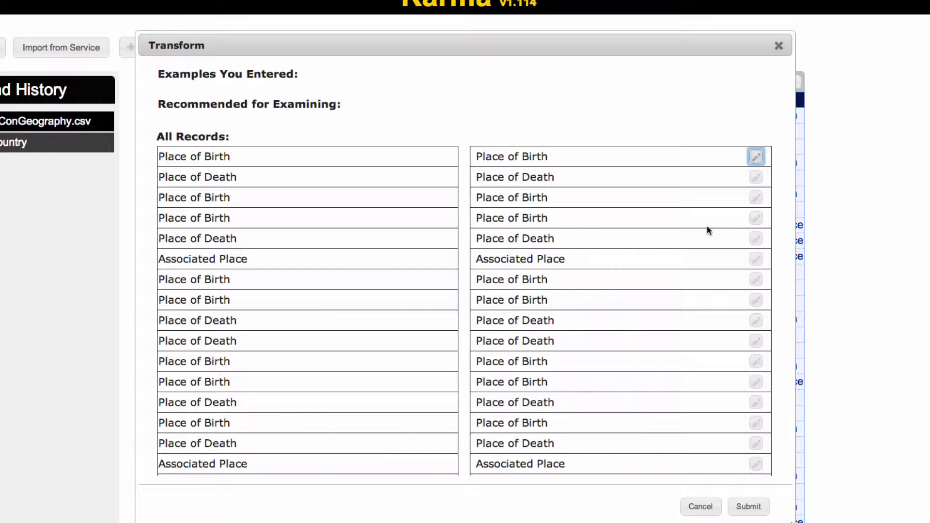
{"action": "left_click", "coordinate": [755, 158]}
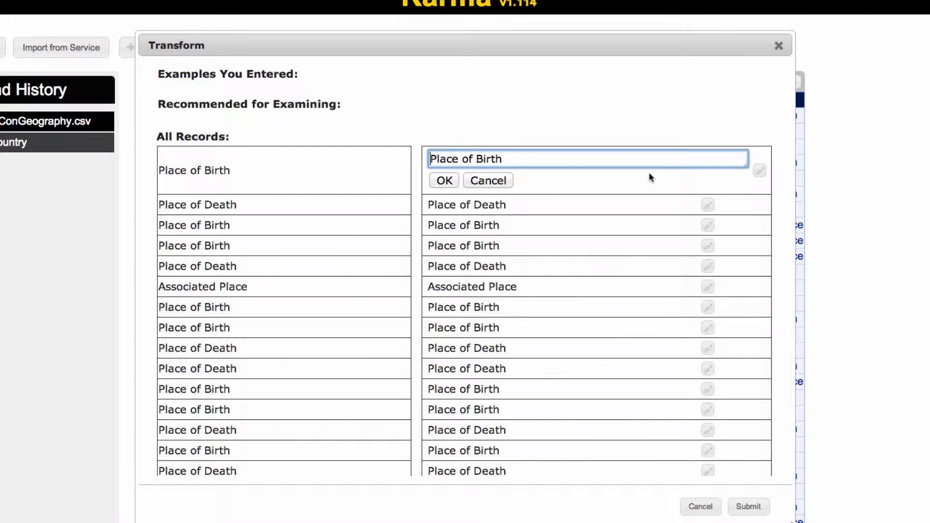
{"action": "type", "text": "E"}
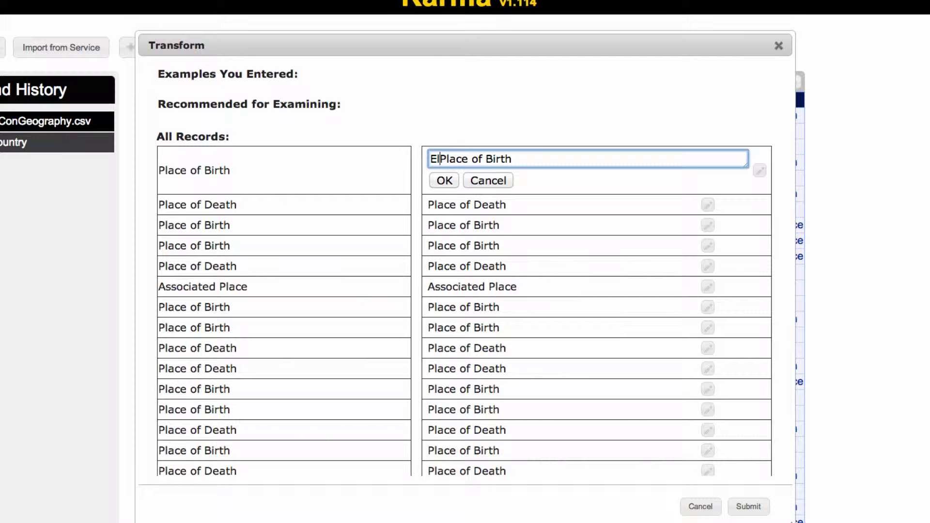
{"action": "type", "text": "lements"}
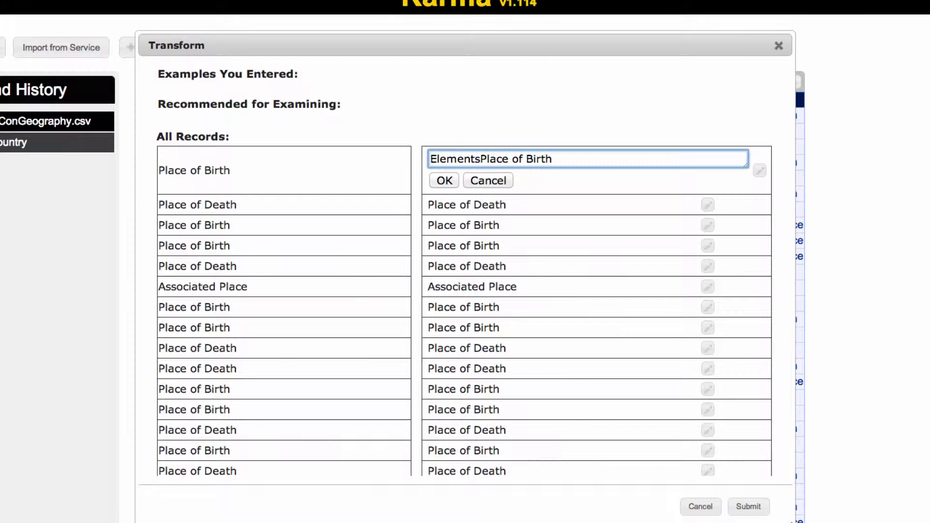
{"action": "type", "text": "Gr"}
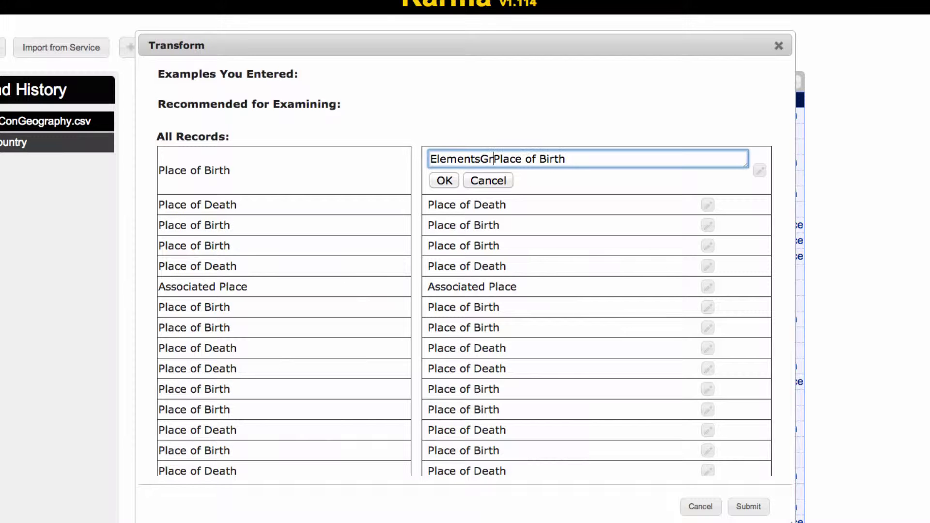
{"action": "type", "text": "2:"}
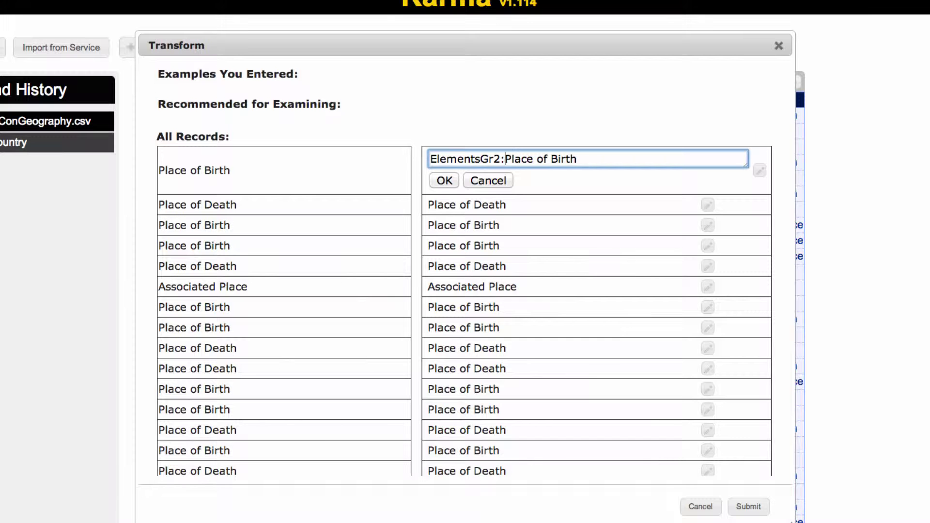
Reshape the example into ElementsGr2:placeOfBirth and apply it to create ConGeoCode_1
{"action": "left_click", "coordinate": [511, 158]}
{"action": "key", "text": "BackSpace"}
{"action": "type", "text": "p"}
{"action": "left_click", "coordinate": [522, 159]}
{"action": "left_click", "coordinate": [544, 159]}
{"action": "key", "text": "BackSpace"}
{"action": "key", "text": "BackSpace"}
{"action": "type", "text": "O"}
{"action": "left_click", "coordinate": [549, 159]}
{"action": "key", "text": "BackSpace"}
{"action": "left_click", "coordinate": [444, 182]}
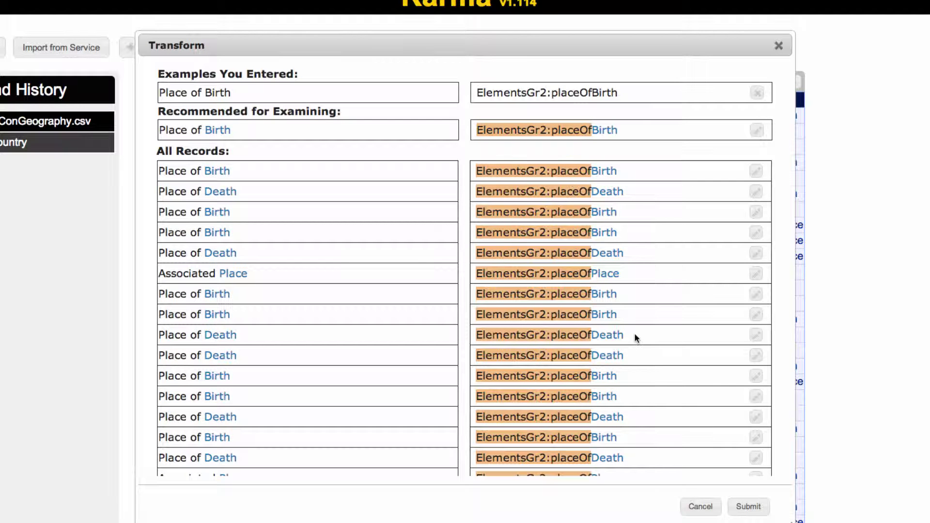
{"action": "left_click", "coordinate": [749, 506]}
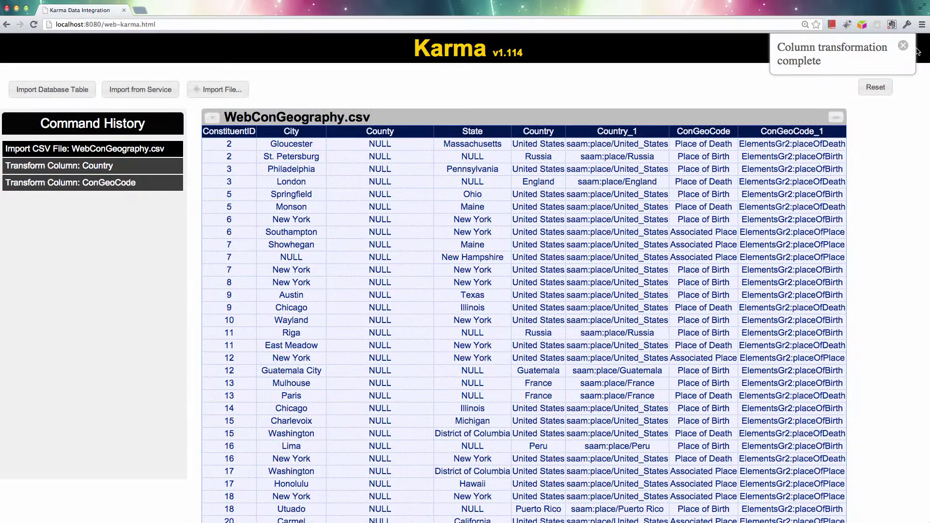
Dismiss the transformation notice and choose Show Model for the WebConGeography.csv worksheet
{"action": "left_click", "coordinate": [903, 47]}
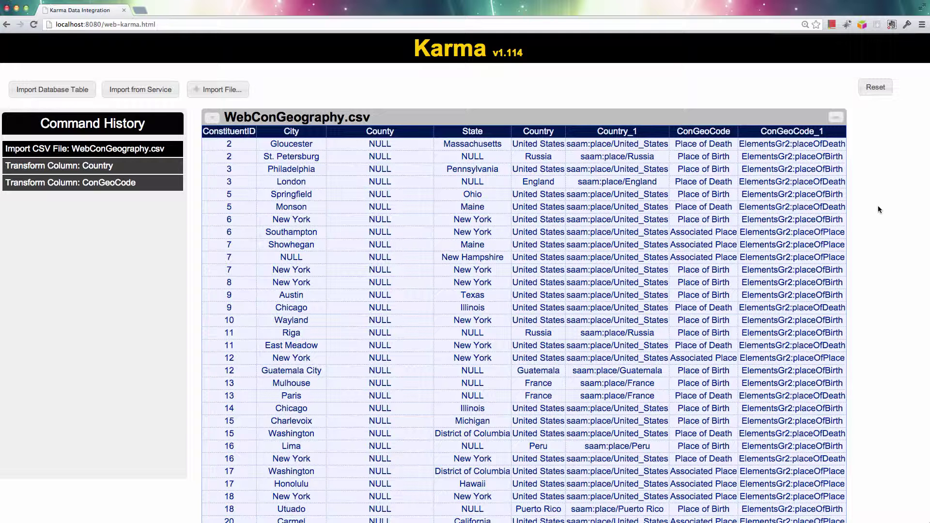
{"action": "mouse_move", "coordinate": [845, 221]}
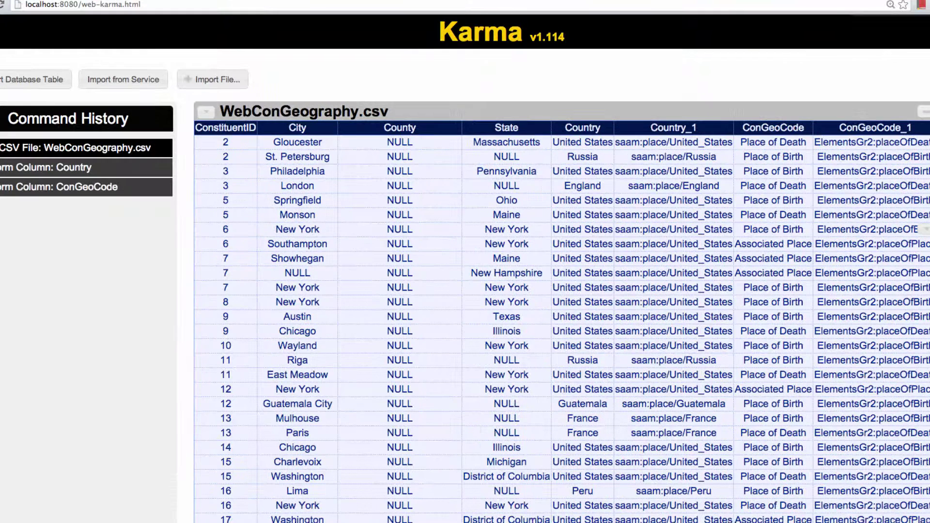
{"action": "mouse_move", "coordinate": [248, 142]}
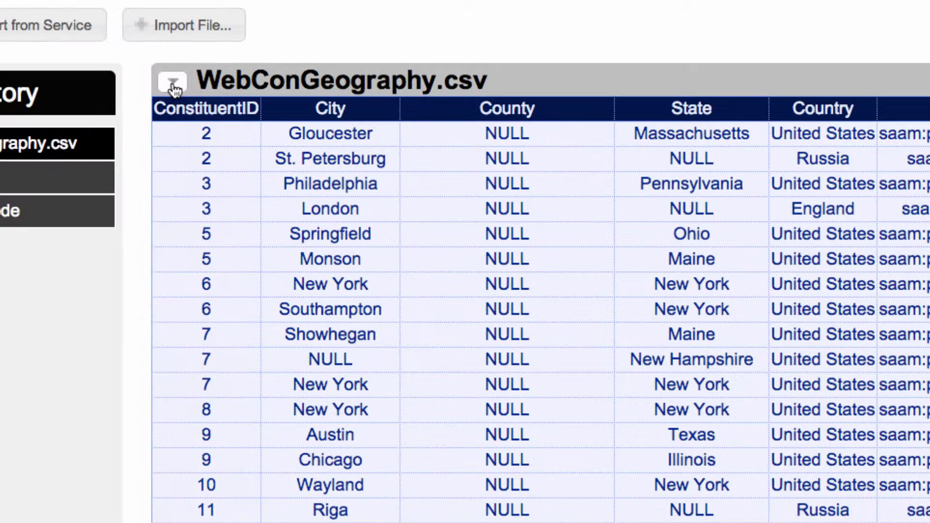
{"action": "left_click", "coordinate": [173, 86]}
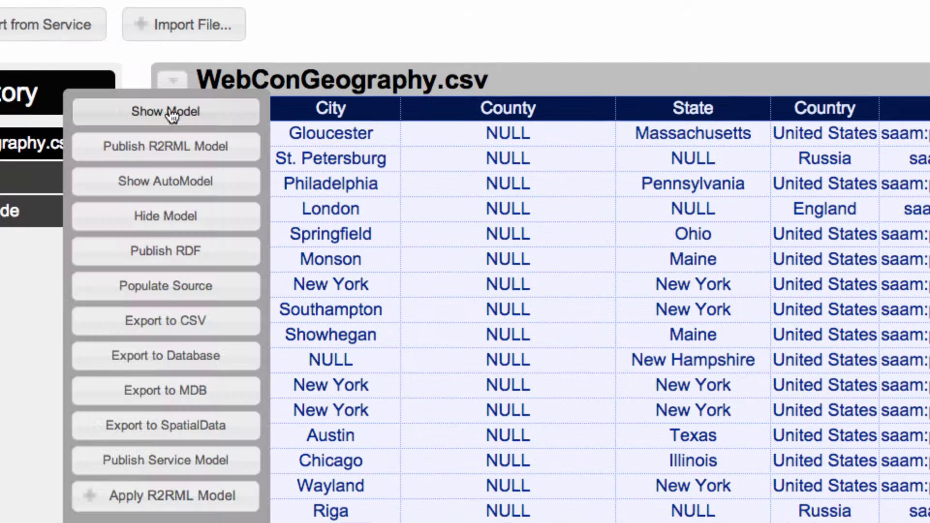
{"action": "left_click", "coordinate": [169, 112]}
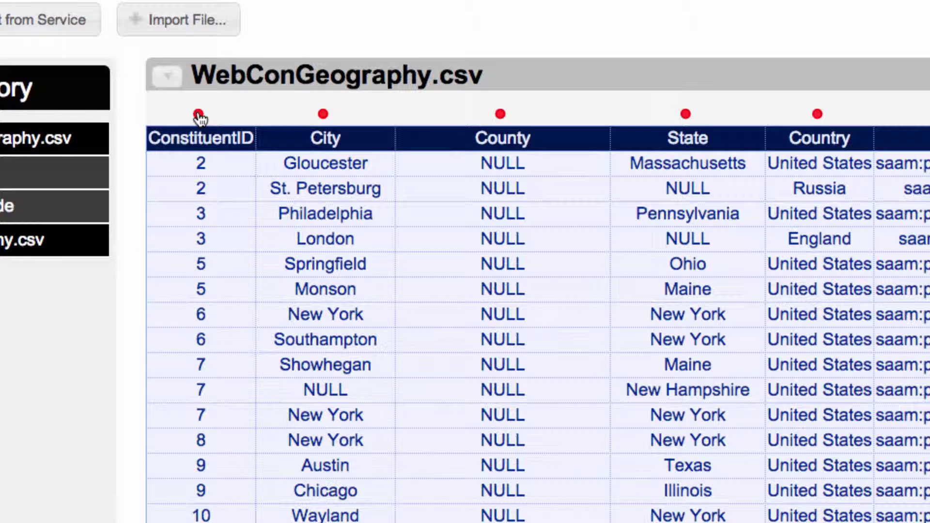
Map ConstituentID as key saam-ont:constituentId of aac-ont:Person1, then bring up City's semantic types
{"action": "left_click", "coordinate": [198, 114]}
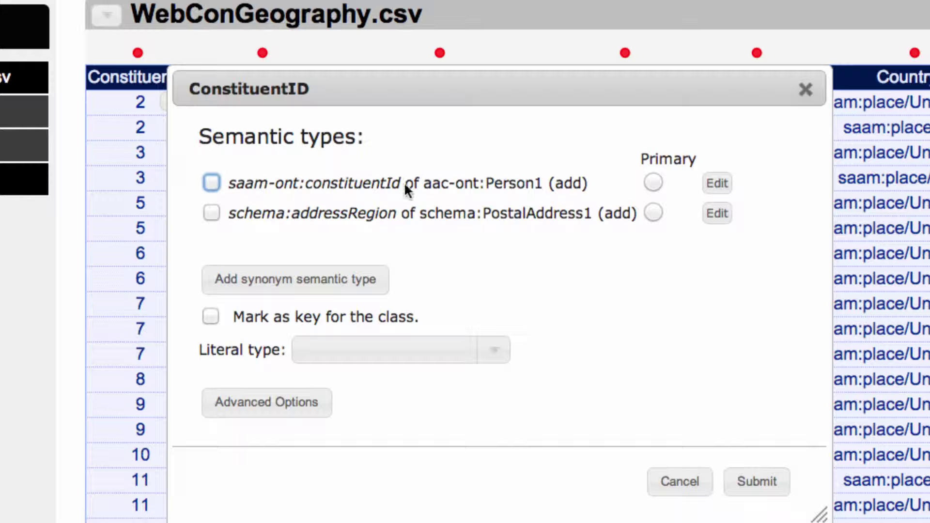
{"action": "left_click", "coordinate": [211, 184]}
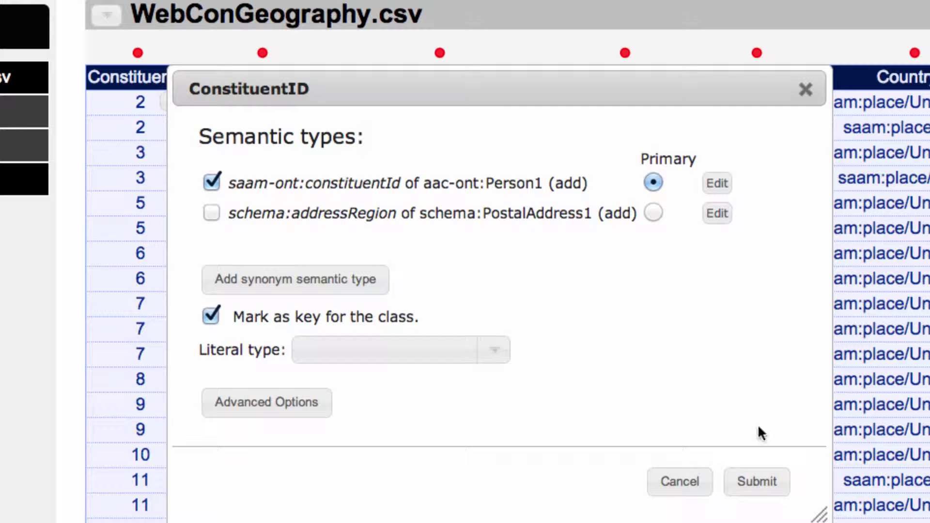
{"action": "left_click", "coordinate": [757, 482]}
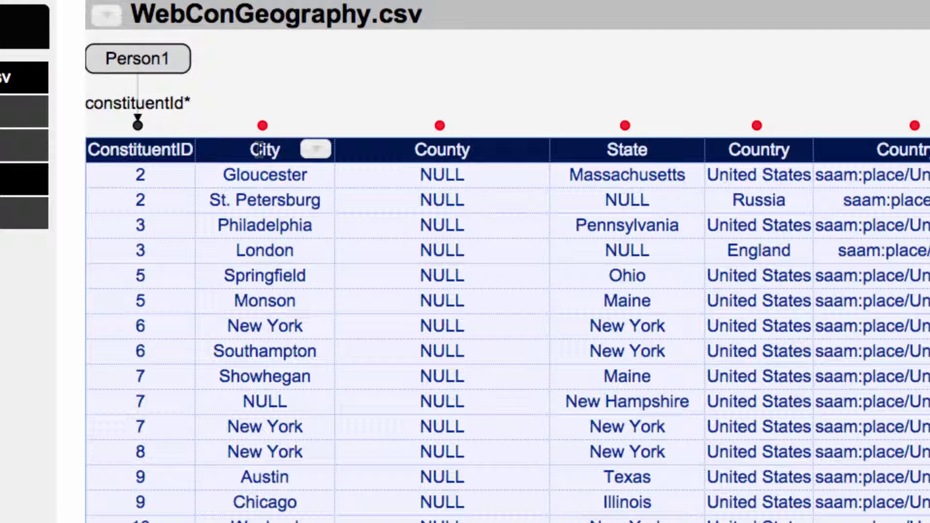
{"action": "left_click", "coordinate": [263, 127]}
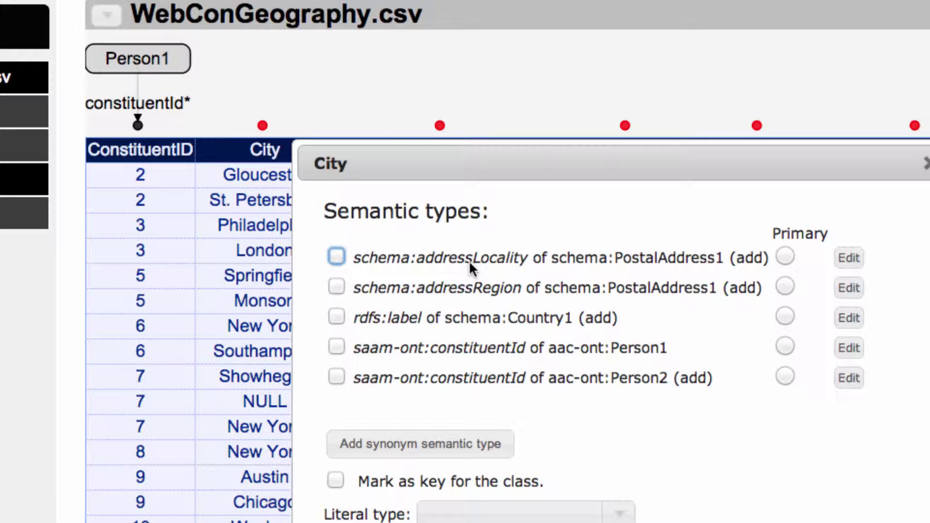
Map City to schema:addressLocality of schema:PostalAddress1
{"action": "left_click", "coordinate": [337, 256]}
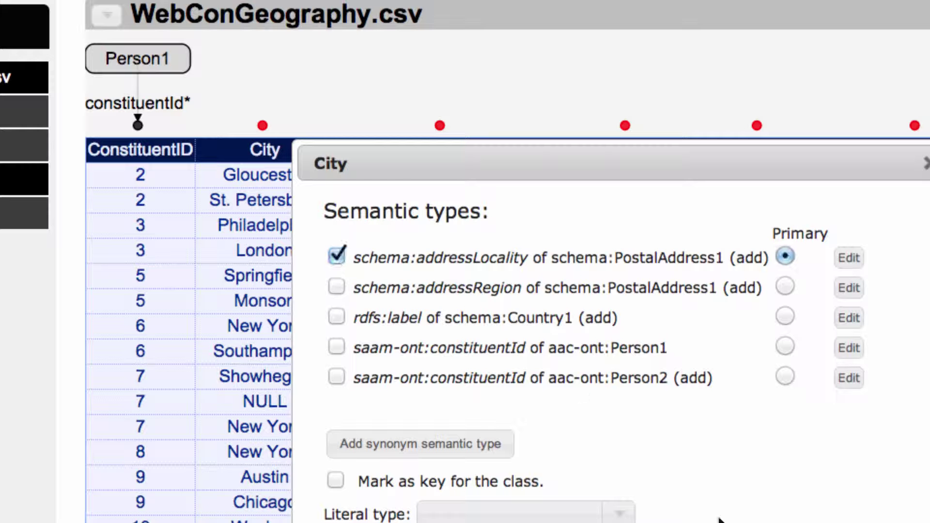
{"action": "key", "text": "Return"}
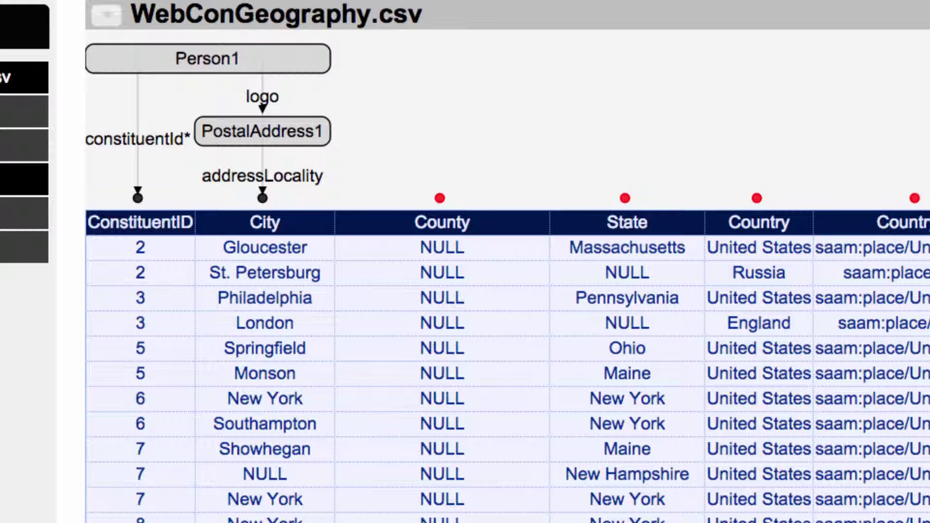
{"action": "mouse_move", "coordinate": [315, 224]}
Change the source node of PostalAddress1's incoming link to aac-ont:Place1
{"action": "left_click", "coordinate": [288, 139]}
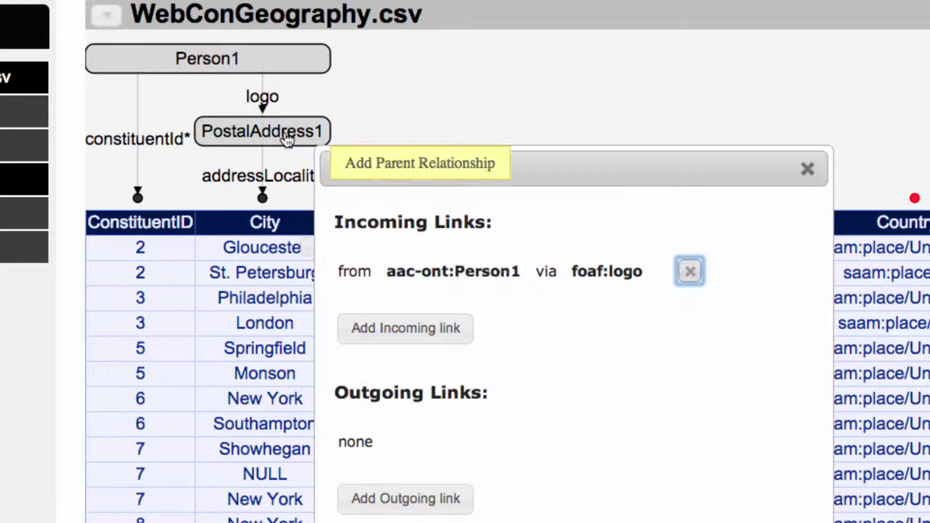
{"action": "left_click", "coordinate": [469, 273]}
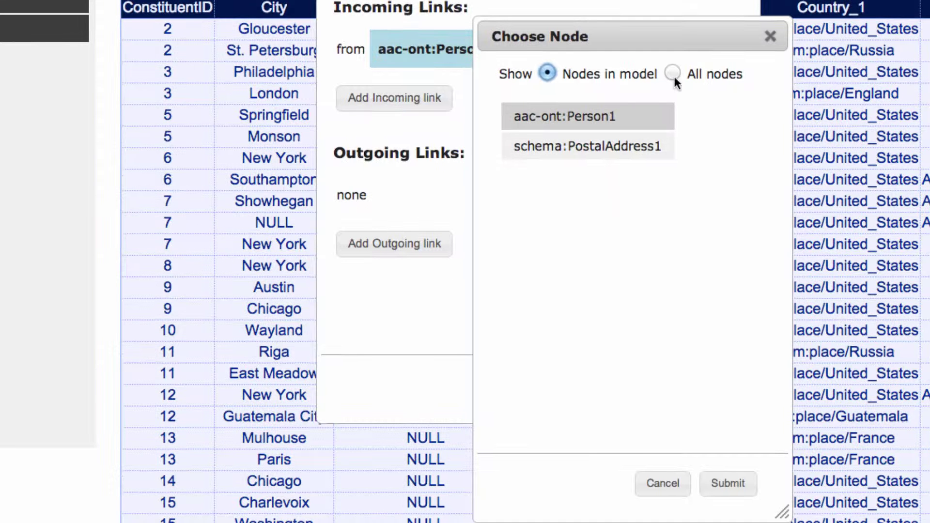
{"action": "left_click", "coordinate": [672, 73]}
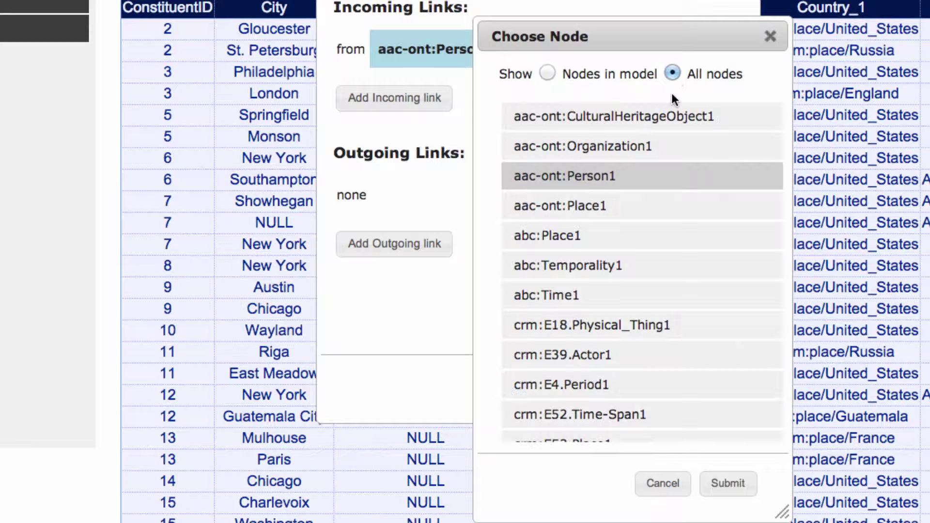
{"action": "left_click", "coordinate": [606, 210]}
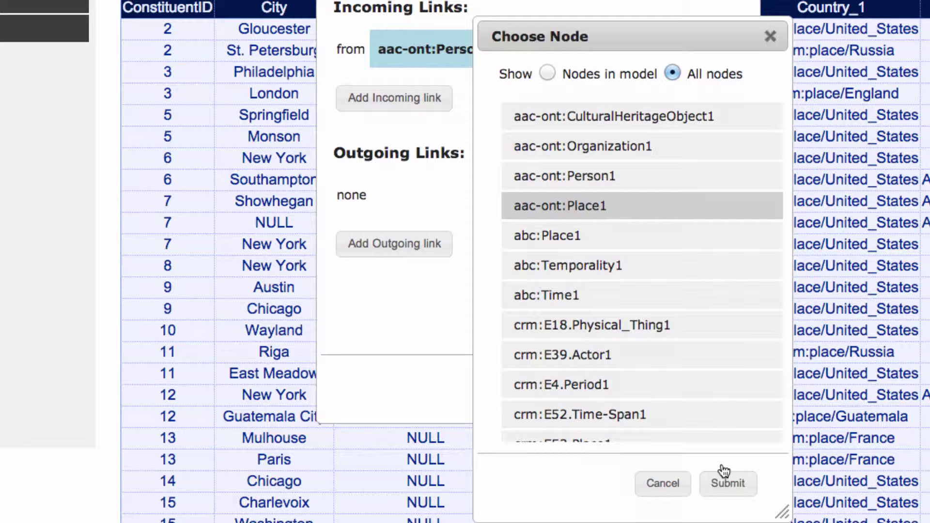
{"action": "left_click", "coordinate": [725, 480]}
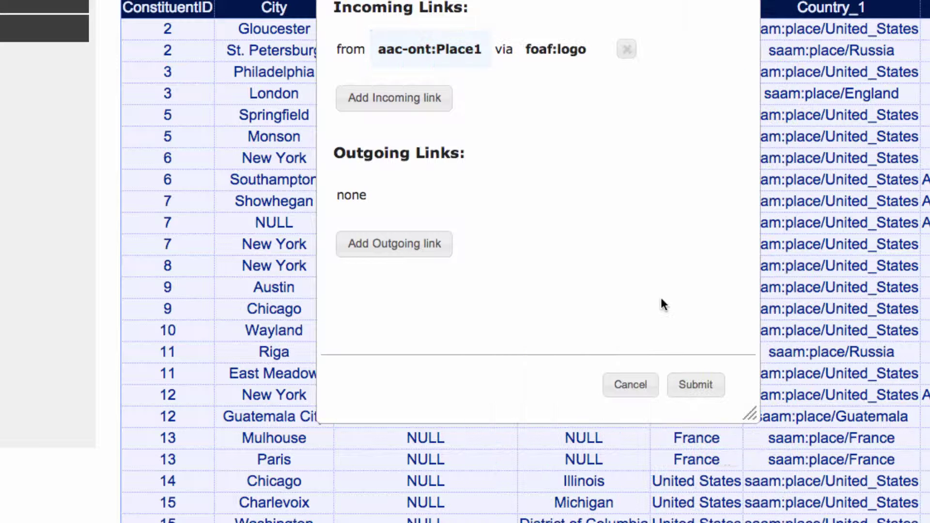
Set that link's property to schema:address and apply the new parent relationship
{"action": "left_click", "coordinate": [566, 57]}
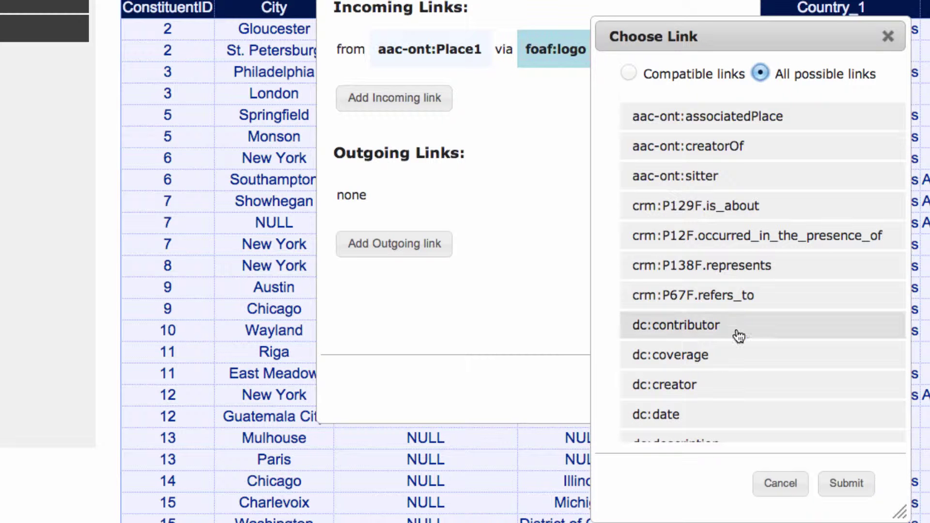
{"action": "scroll", "coordinate": [738, 334], "scroll_direction": "down", "scroll_amount": 10}
{"action": "scroll", "coordinate": [738, 336], "scroll_direction": "down", "scroll_amount": 10}
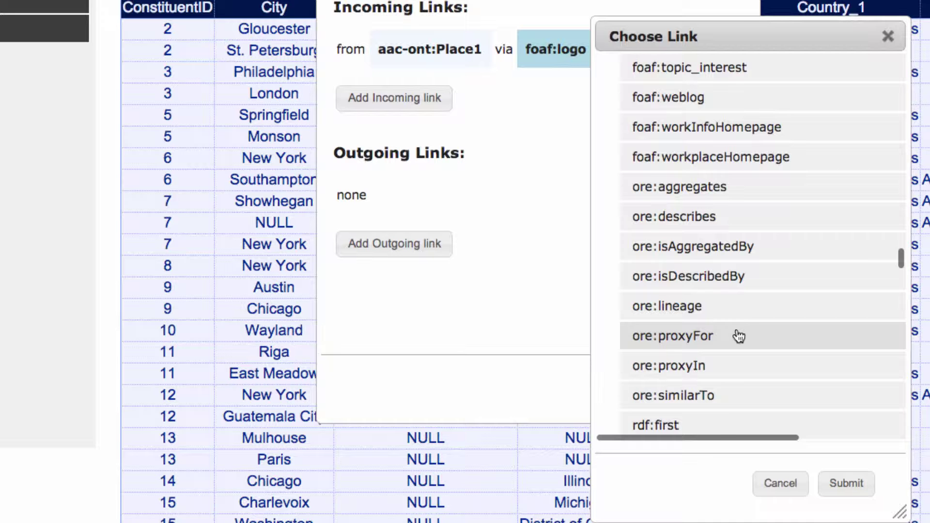
{"action": "scroll", "coordinate": [738, 336], "scroll_direction": "down", "scroll_amount": 10}
{"action": "scroll", "coordinate": [738, 336], "scroll_direction": "up", "scroll_amount": 5}
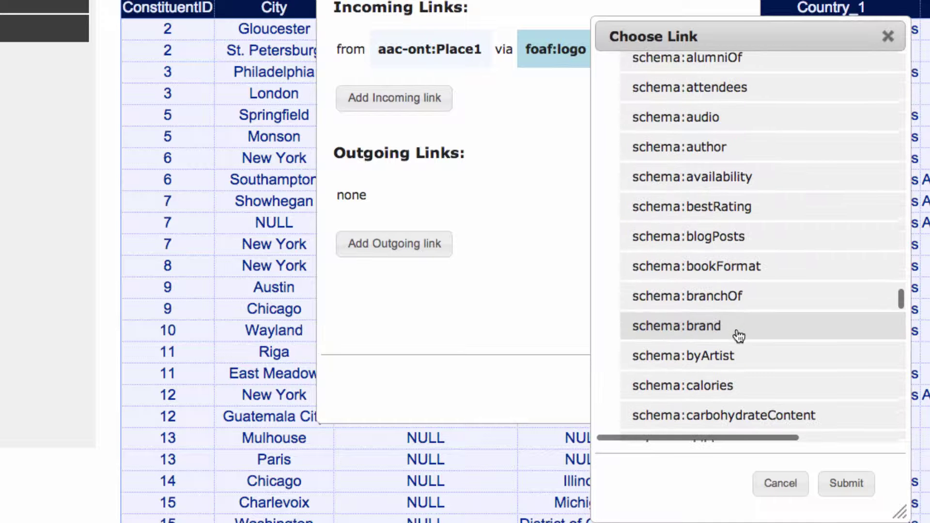
{"action": "scroll", "coordinate": [736, 327], "scroll_direction": "up", "scroll_amount": 1}
{"action": "scroll", "coordinate": [735, 317], "scroll_direction": "up", "scroll_amount": 3}
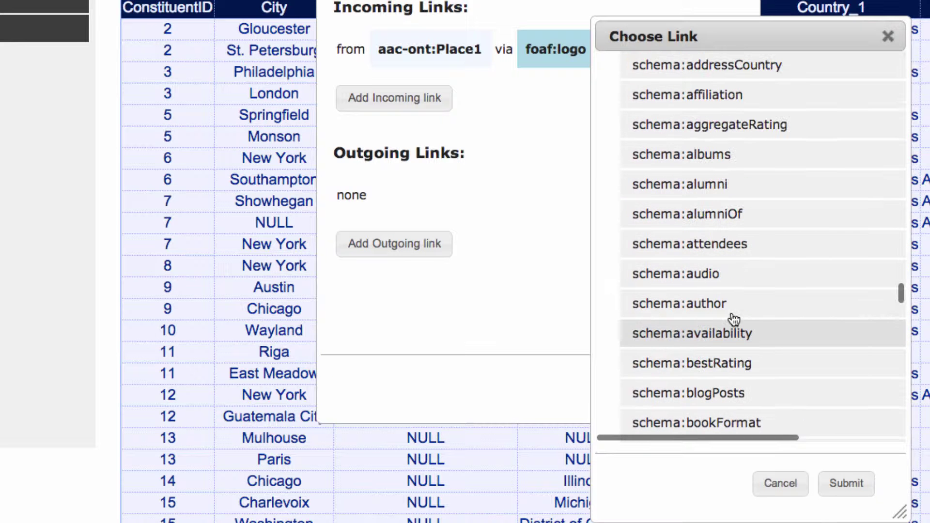
{"action": "scroll", "coordinate": [734, 319], "scroll_direction": "up", "scroll_amount": 2}
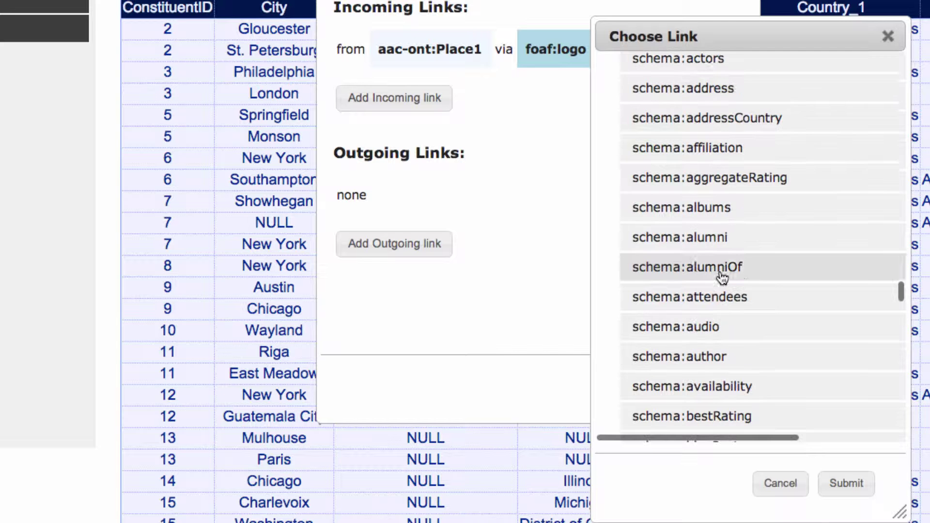
{"action": "left_click", "coordinate": [701, 89]}
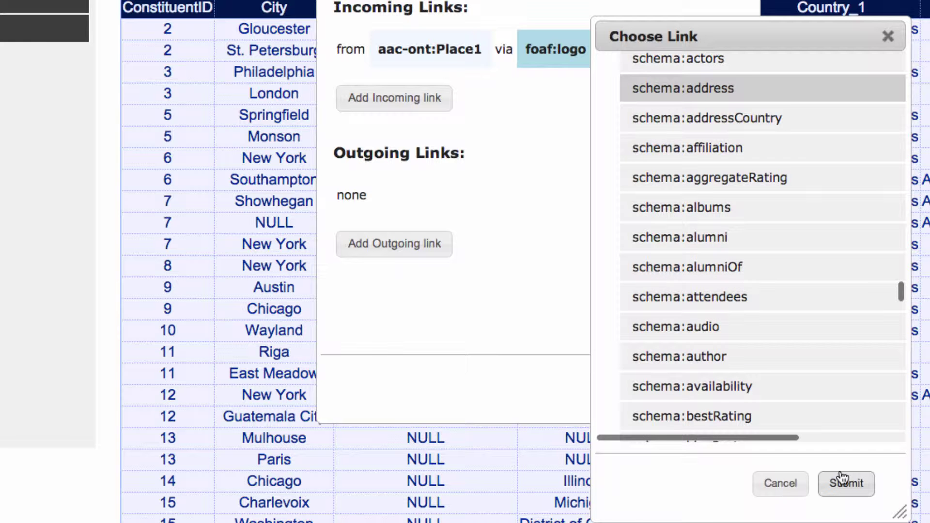
{"action": "left_click", "coordinate": [842, 479]}
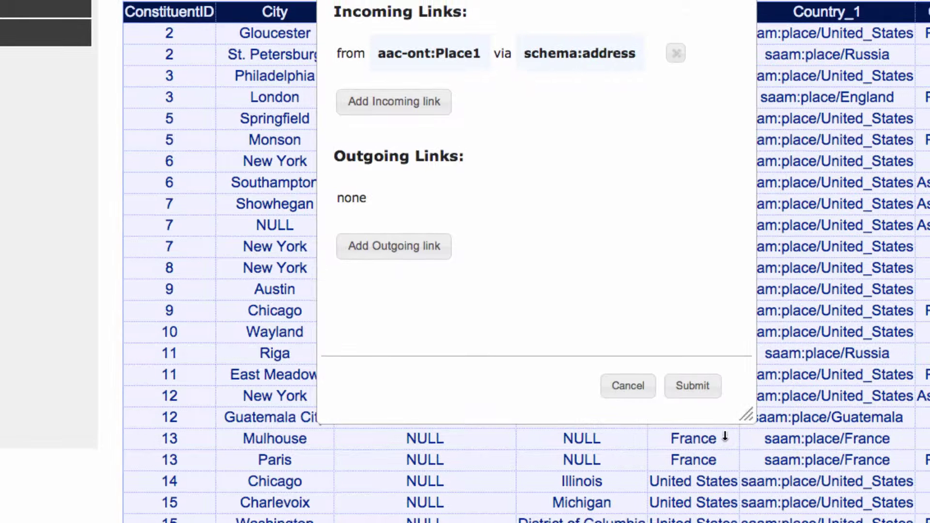
{"action": "left_click", "coordinate": [695, 388]}
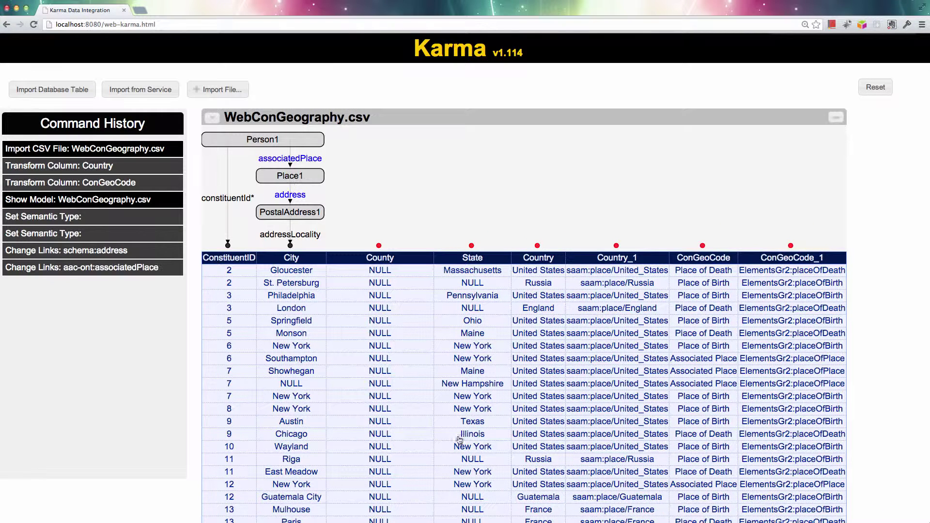
Map State as addressRegion of PostalAddress1 and Country as a Country1 label
{"action": "left_click", "coordinate": [471, 246]}
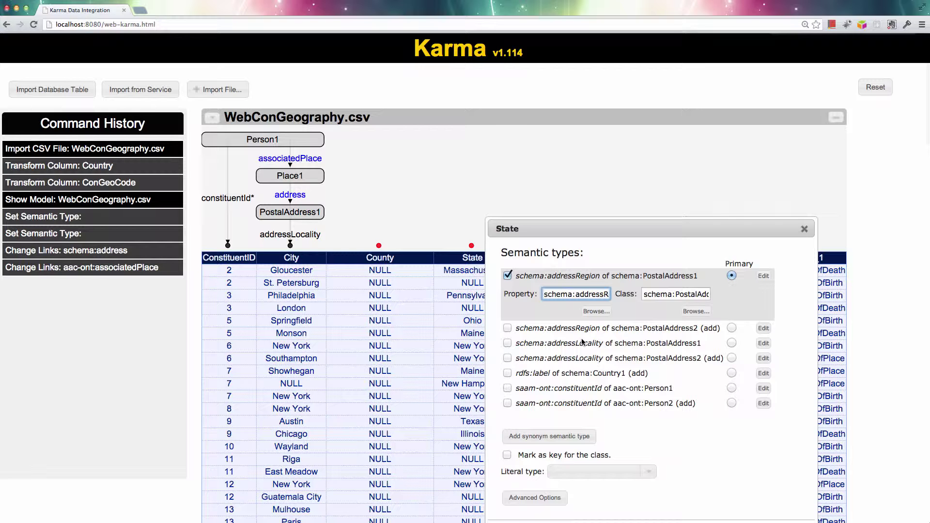
{"action": "key", "text": "Return"}
{"action": "left_click", "coordinate": [538, 245]}
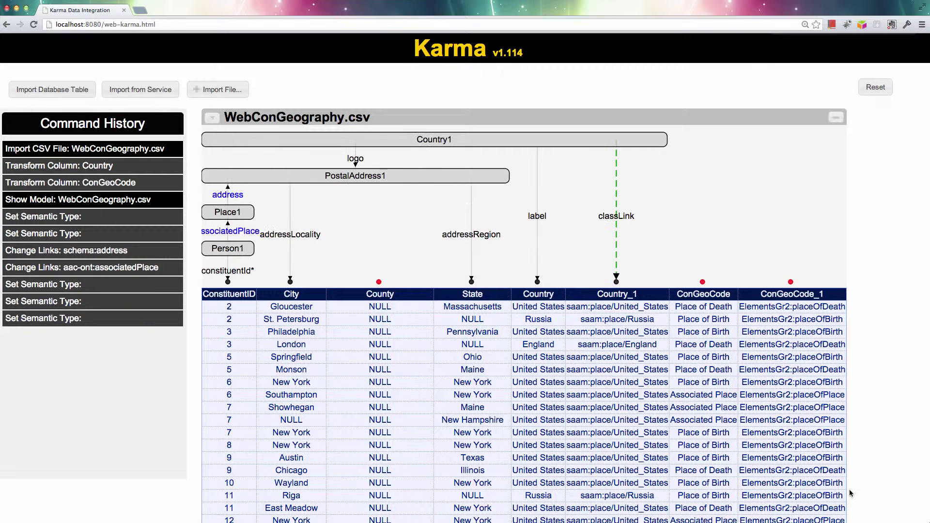
Link Country1 from PostalAddress1 through the schema:addressCountry property
{"action": "left_click", "coordinate": [485, 140]}
{"action": "left_click", "coordinate": [494, 239]}
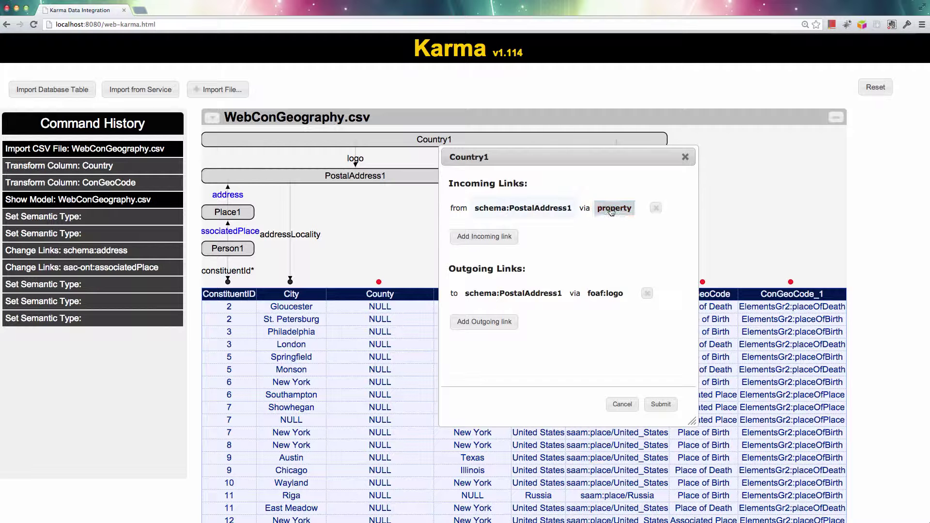
{"action": "left_click", "coordinate": [613, 209]}
{"action": "left_click", "coordinate": [676, 423]}
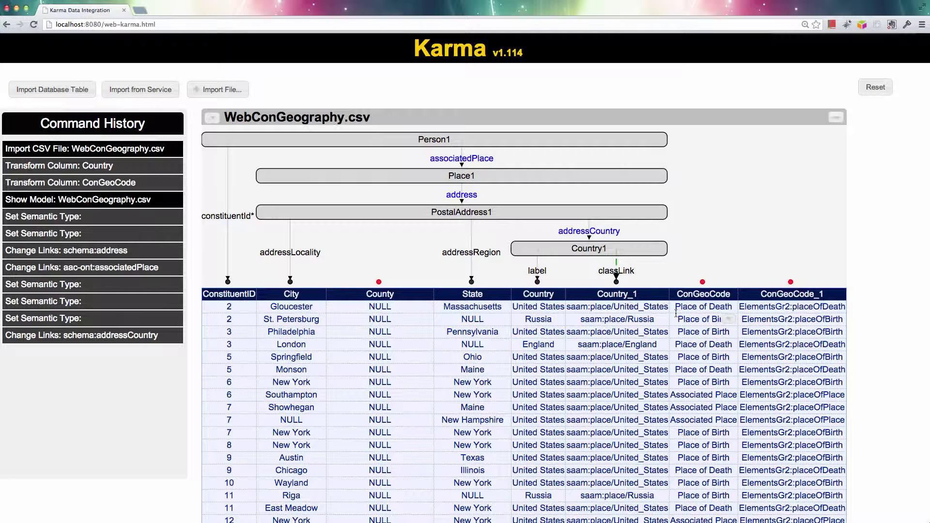
{"action": "mouse_move", "coordinate": [469, 174]}
{"action": "mouse_move", "coordinate": [463, 143]}
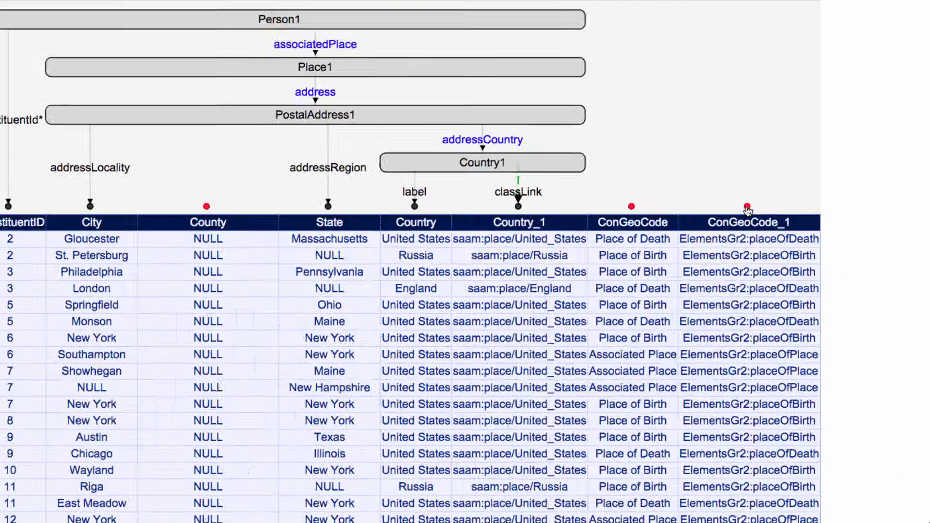
In ConGeoCode_1's advanced options, make it specialize the Person1---associatedPlace---Place1 edge and save
{"action": "left_click", "coordinate": [747, 207]}
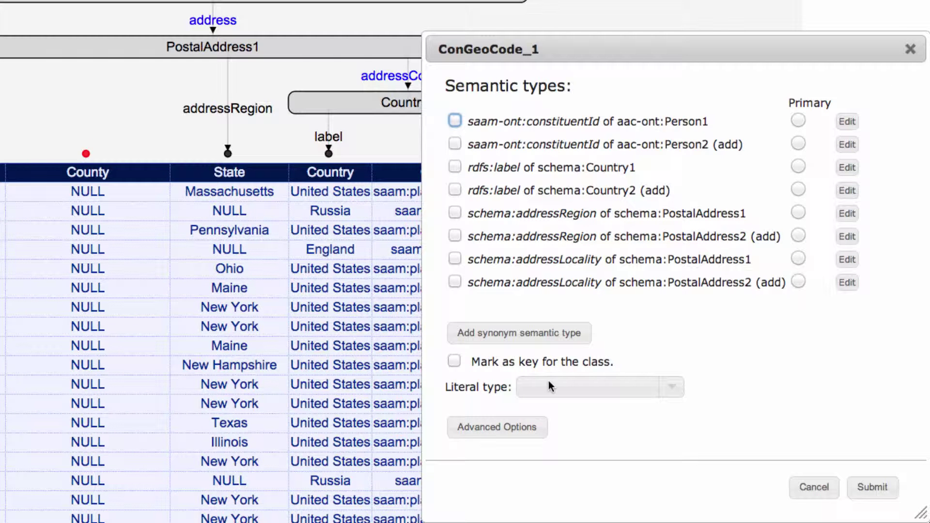
{"action": "left_click", "coordinate": [528, 428]}
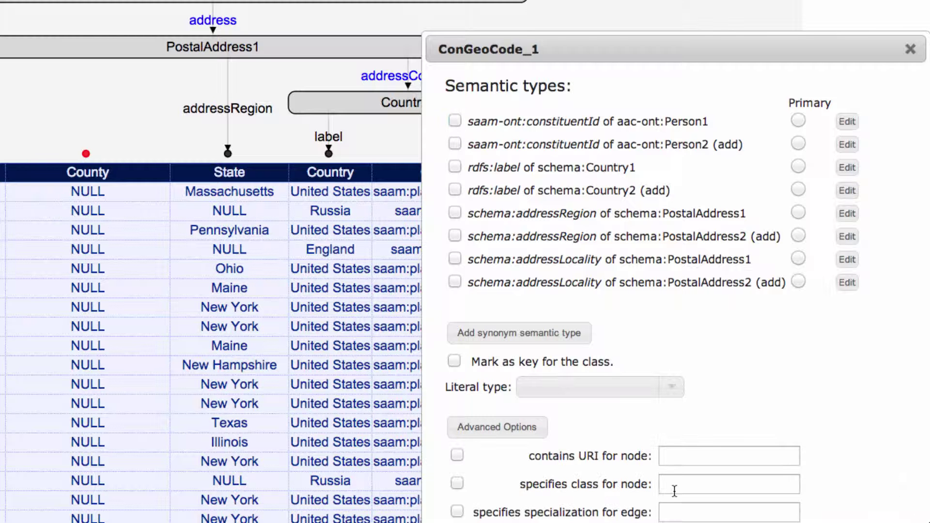
{"action": "left_click", "coordinate": [673, 510]}
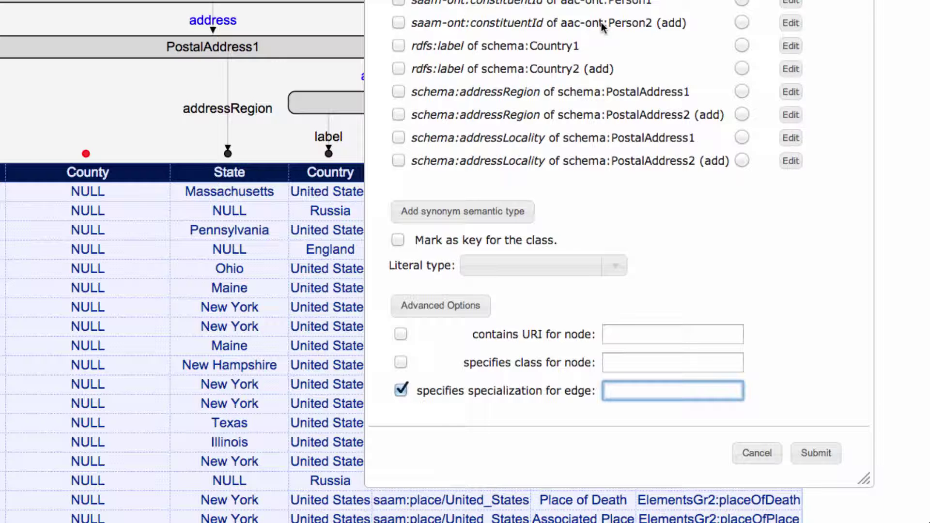
{"action": "type", "text": "ass"}
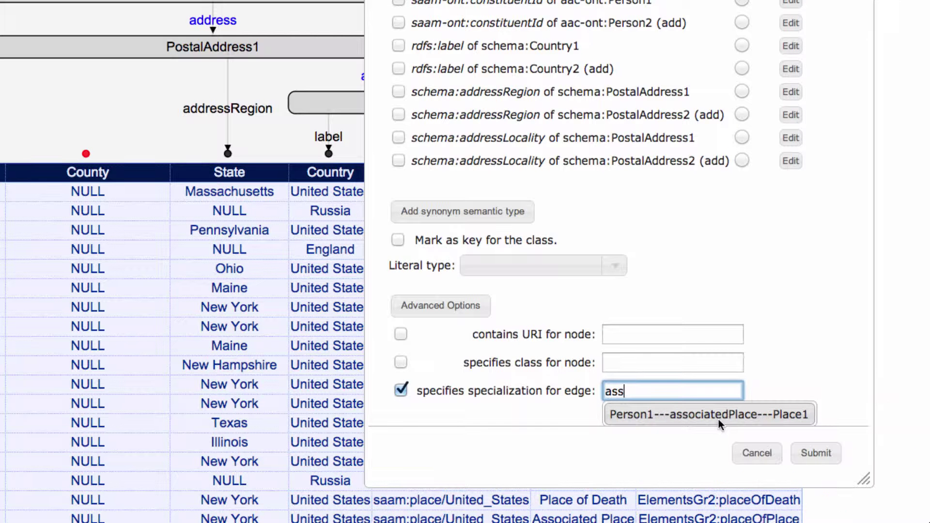
{"action": "left_click", "coordinate": [718, 418]}
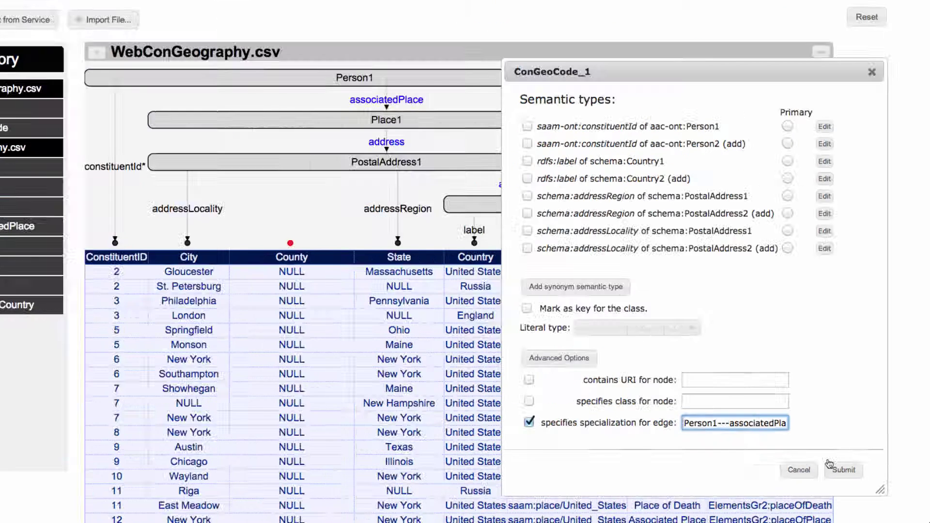
{"action": "left_click", "coordinate": [822, 457]}
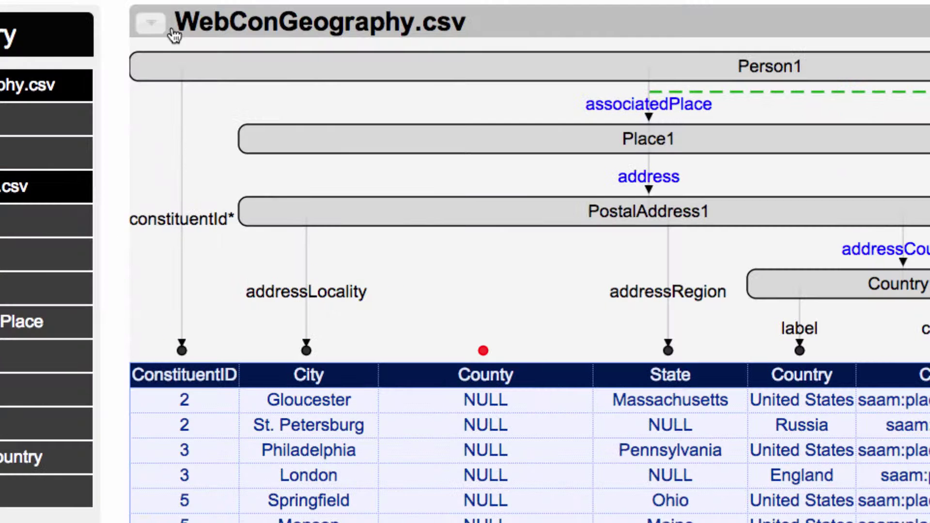
Publish the WebConGeography.csv worksheet as RDF
{"action": "left_click", "coordinate": [153, 20]}
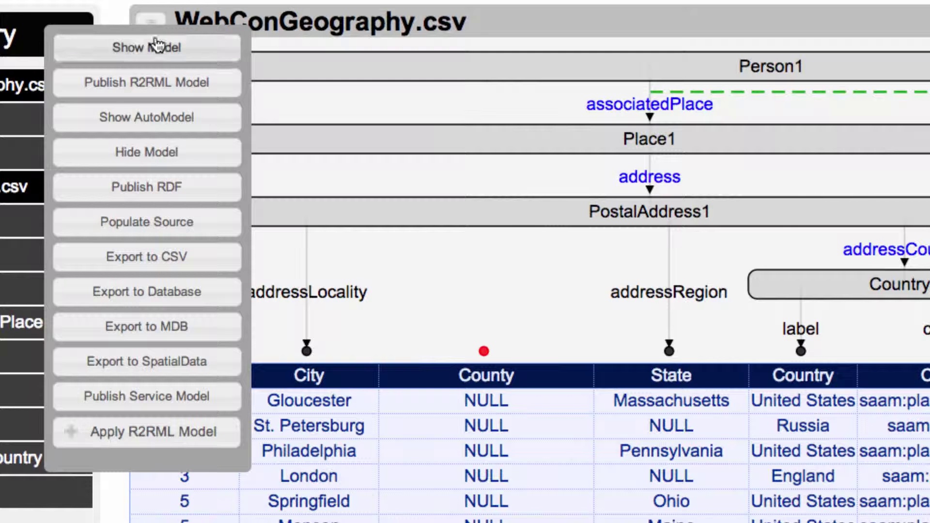
{"action": "left_click", "coordinate": [174, 190]}
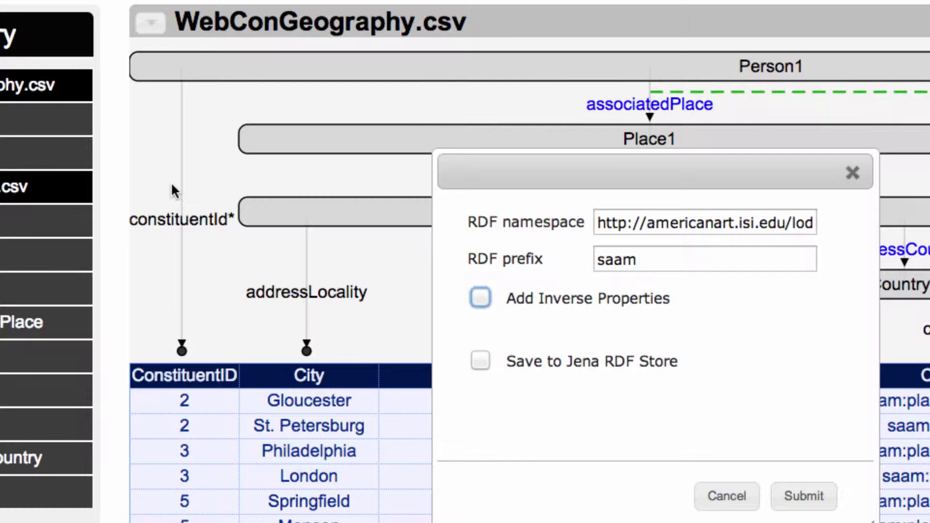
{"action": "key", "text": "Return"}
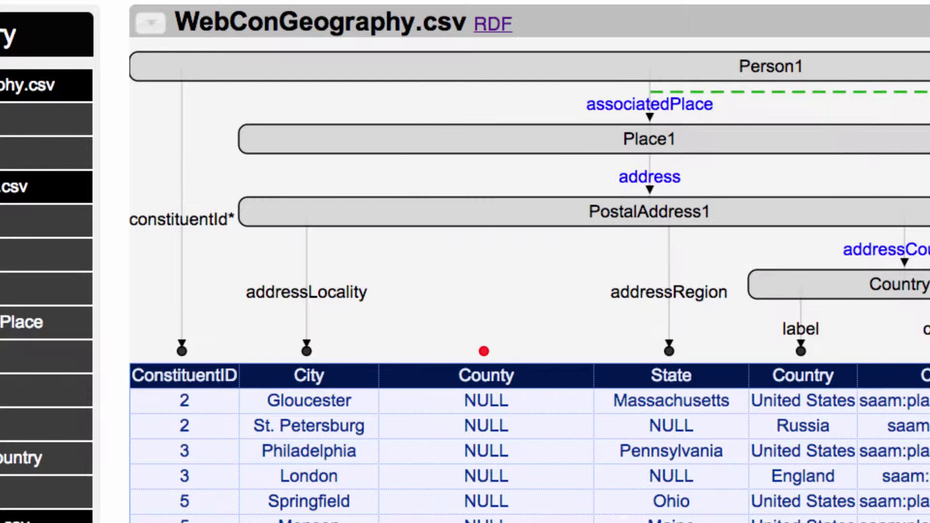
Publish the worksheet's R2RML model and dismiss the confirmation notice
{"action": "left_click", "coordinate": [150, 29]}
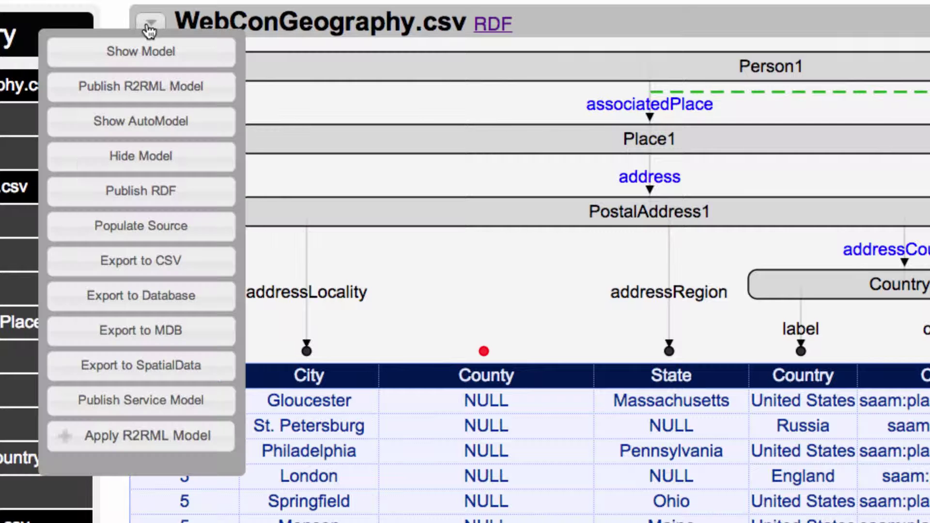
{"action": "left_click", "coordinate": [151, 88]}
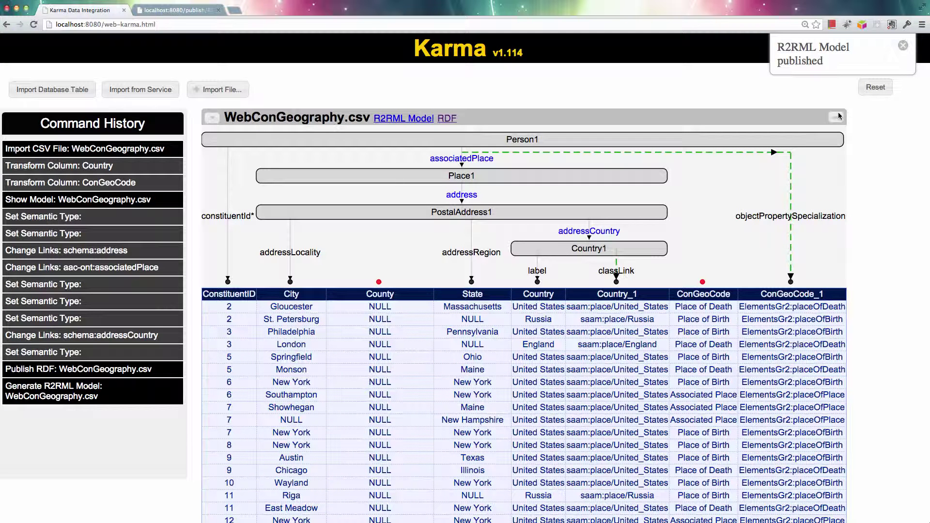
{"action": "left_click", "coordinate": [904, 47]}
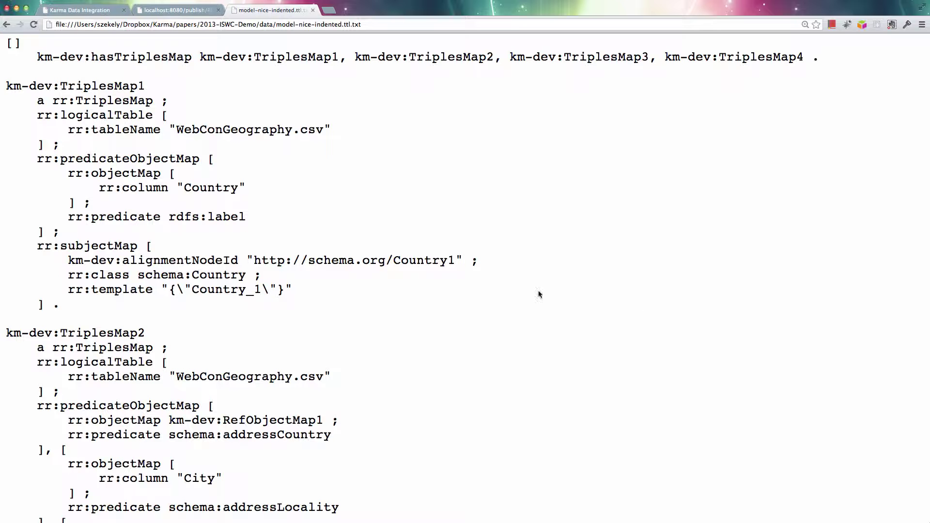
Scroll through the triples maps in the published model-nice-indented.ttl R2RML file
{"action": "scroll", "coordinate": [539, 294], "scroll_direction": "down", "scroll_amount": 3}
{"action": "scroll", "coordinate": [539, 294], "scroll_direction": "down", "scroll_amount": 6}
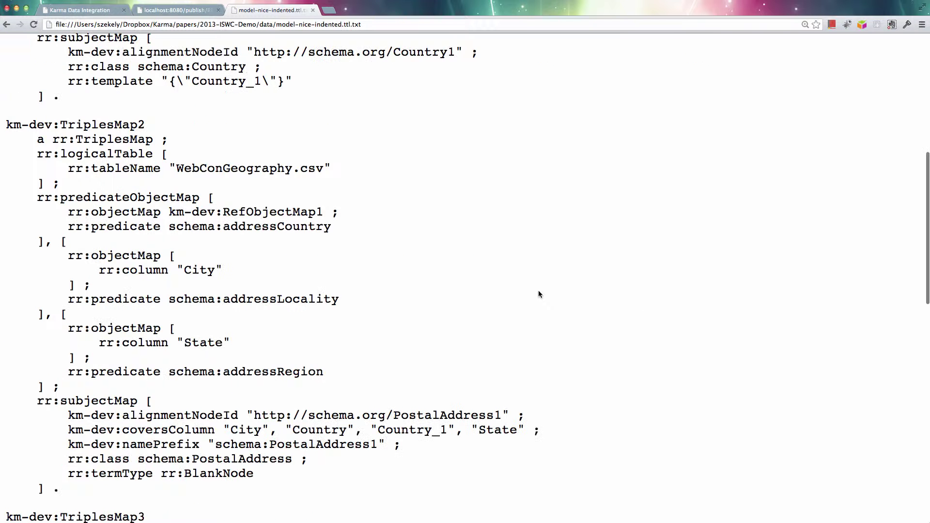
{"action": "scroll", "coordinate": [538, 294], "scroll_direction": "down", "scroll_amount": 5}
{"action": "scroll", "coordinate": [539, 294], "scroll_direction": "down", "scroll_amount": 6}
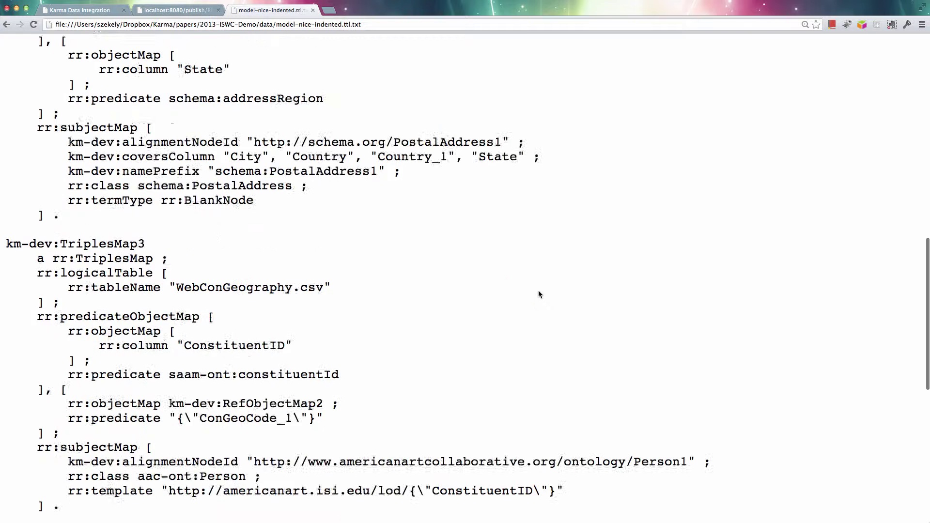
{"action": "scroll", "coordinate": [539, 294], "scroll_direction": "down", "scroll_amount": 4}
{"action": "scroll", "coordinate": [539, 294], "scroll_direction": "down", "scroll_amount": 5}
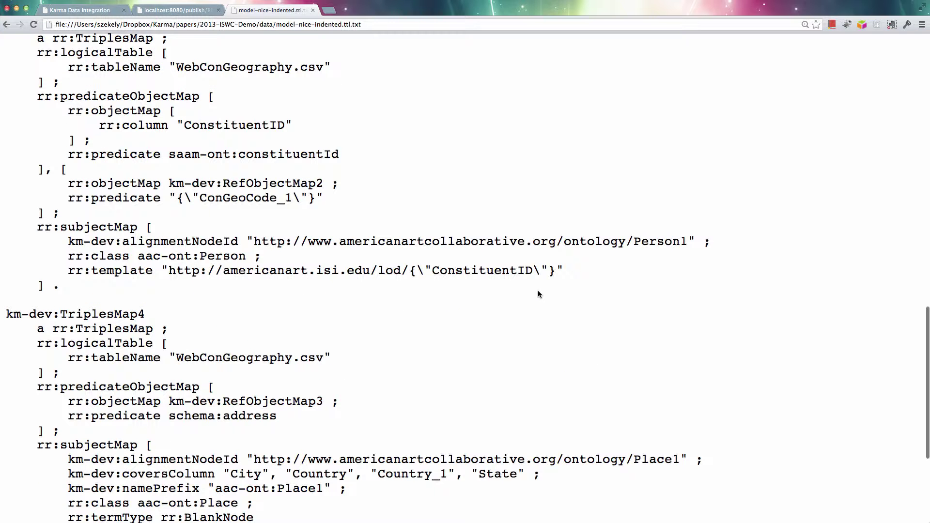
{"action": "scroll", "coordinate": [538, 294], "scroll_direction": "down", "scroll_amount": 6}
{"action": "scroll", "coordinate": [537, 293], "scroll_direction": "down", "scroll_amount": 3}
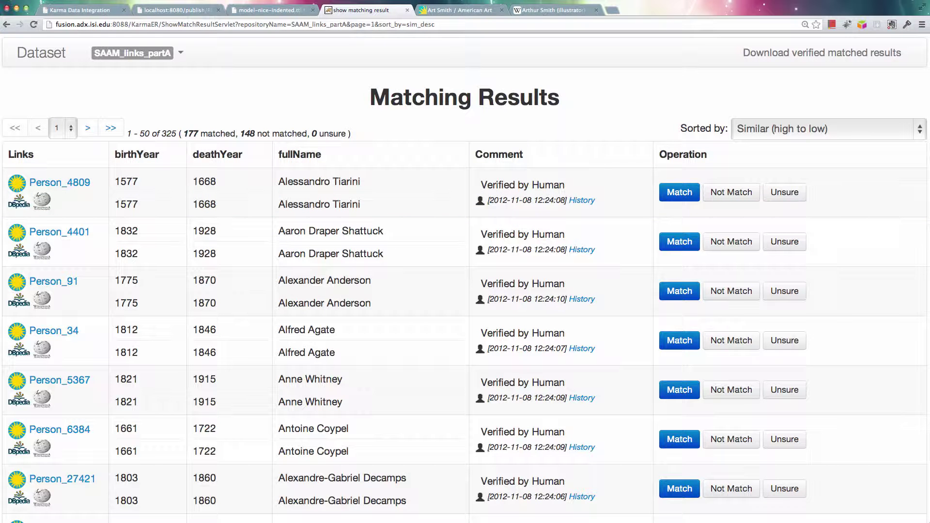
Show page 4 (links 151–200 of 325) of the SAAM_links_partA matching results
{"action": "left_click", "coordinate": [182, 54]}
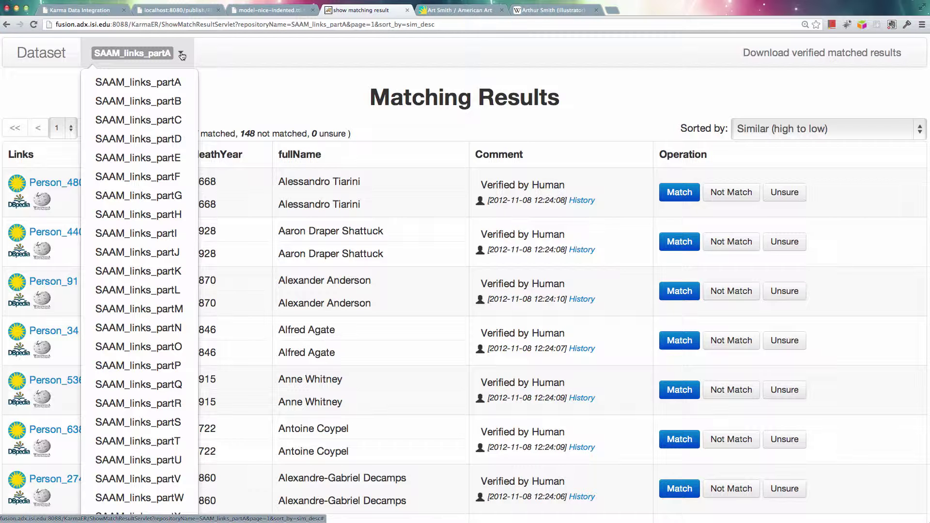
{"action": "left_click", "coordinate": [221, 58]}
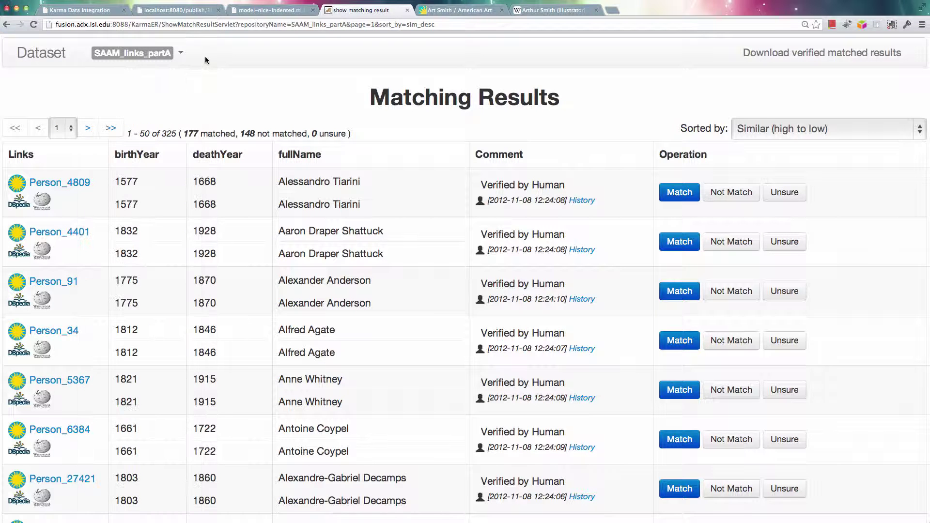
{"action": "left_click", "coordinate": [69, 128]}
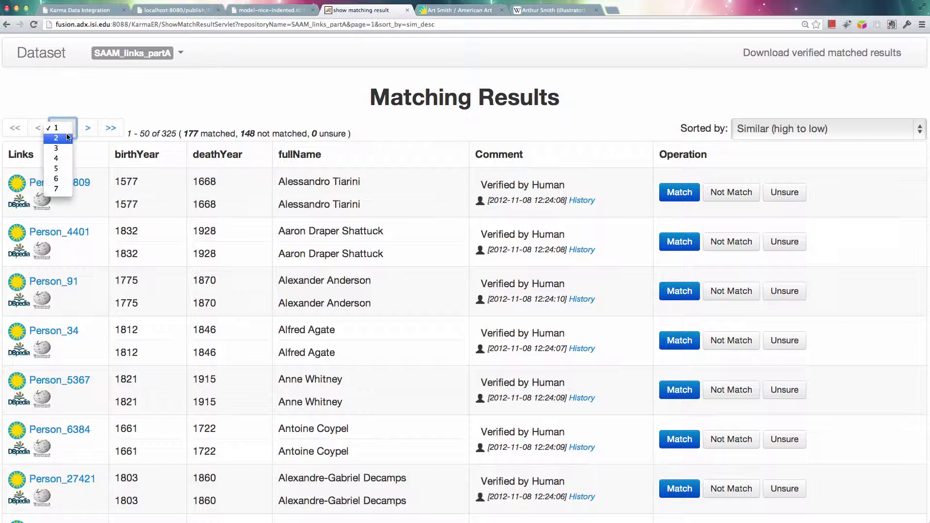
{"action": "left_click", "coordinate": [65, 159]}
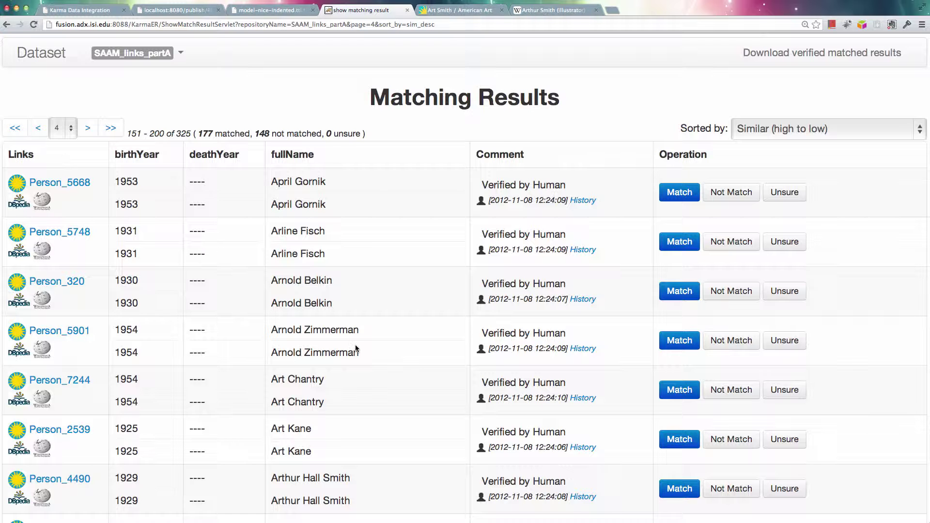
{"action": "scroll", "coordinate": [355, 347], "scroll_direction": "down", "scroll_amount": 4}
{"action": "scroll", "coordinate": [356, 347], "scroll_direction": "down", "scroll_amount": 5}
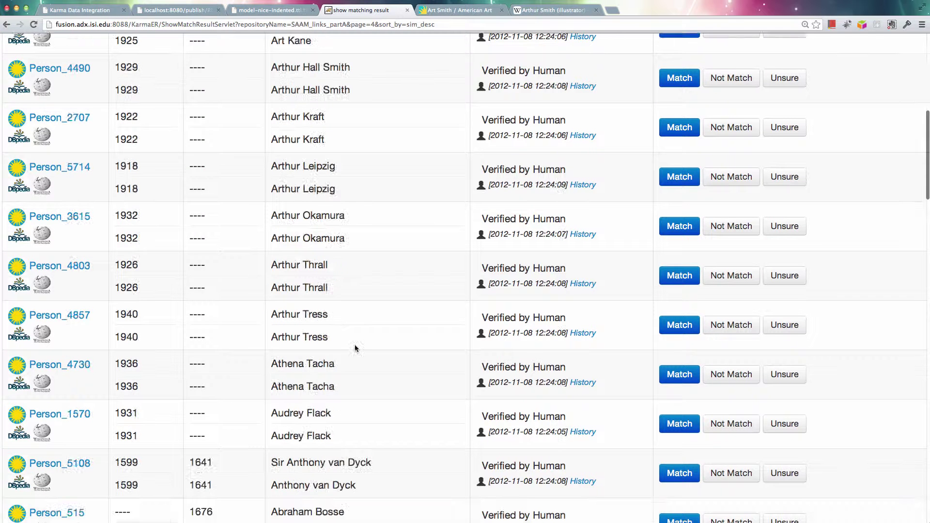
{"action": "scroll", "coordinate": [354, 345], "scroll_direction": "down", "scroll_amount": 4}
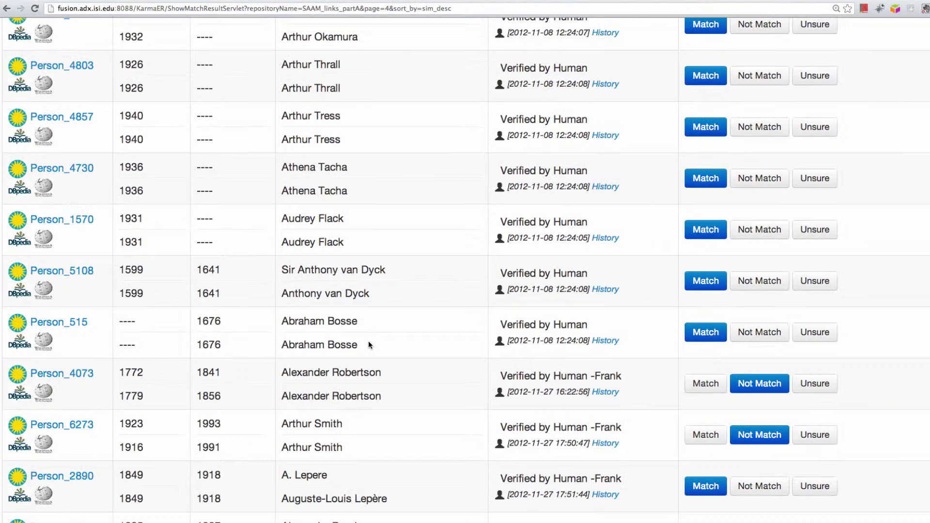
{"action": "scroll", "coordinate": [368, 341], "scroll_direction": "down", "scroll_amount": 4}
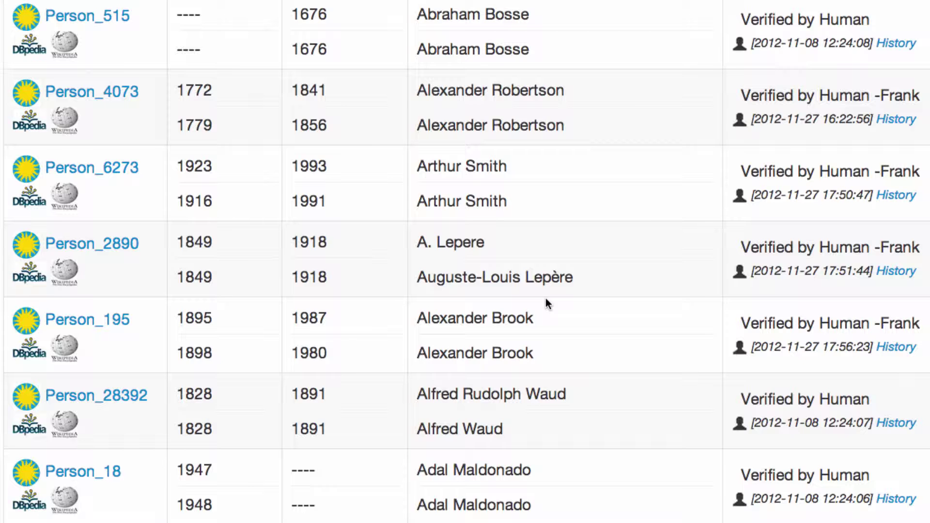
{"action": "scroll", "coordinate": [546, 298], "scroll_direction": "down", "scroll_amount": 3}
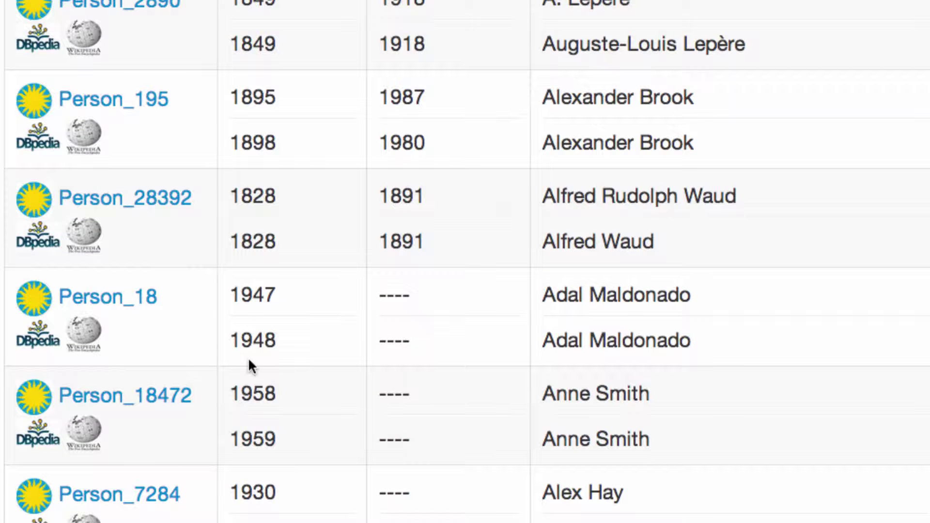
{"action": "left_click", "coordinate": [435, 345]}
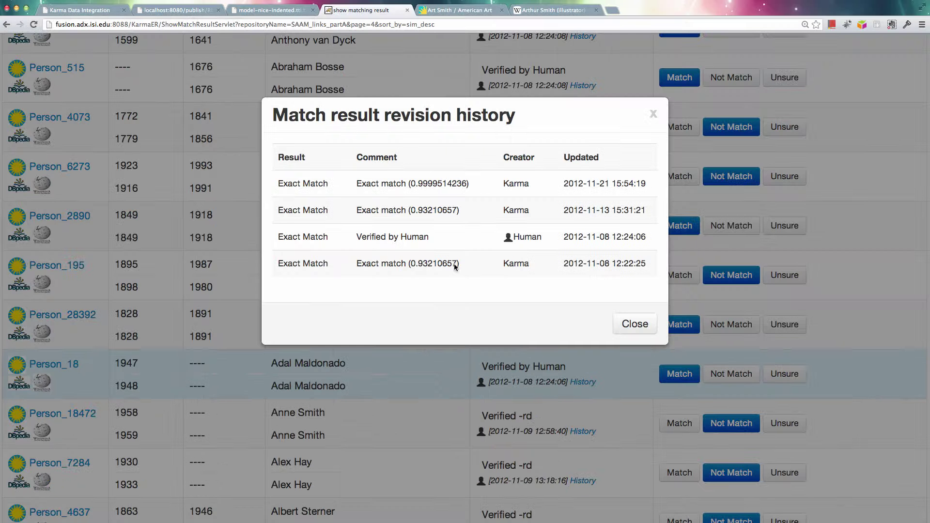
Compare Adal Maldonado's Wikipedia and Smithsonian pages, then re-mark the Person_18 link as a match
{"action": "left_click", "coordinate": [633, 328]}
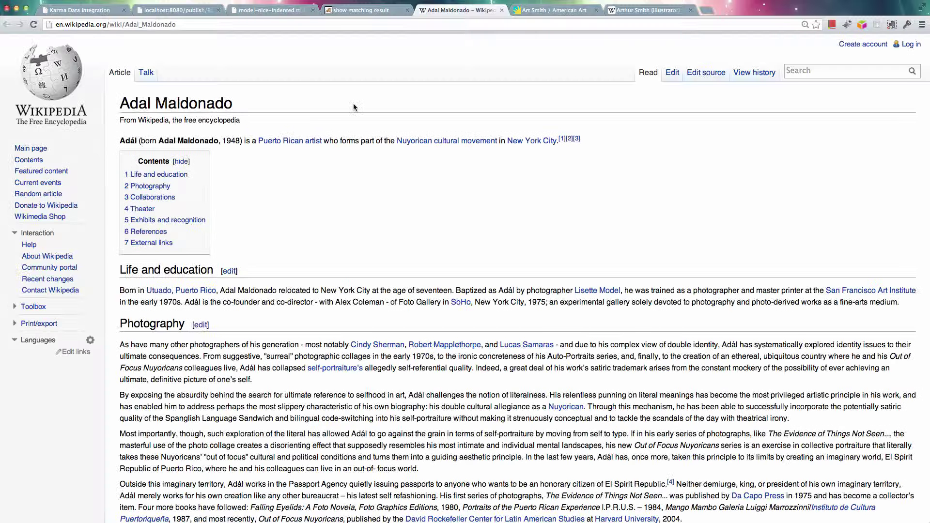
{"action": "left_click", "coordinate": [353, 11]}
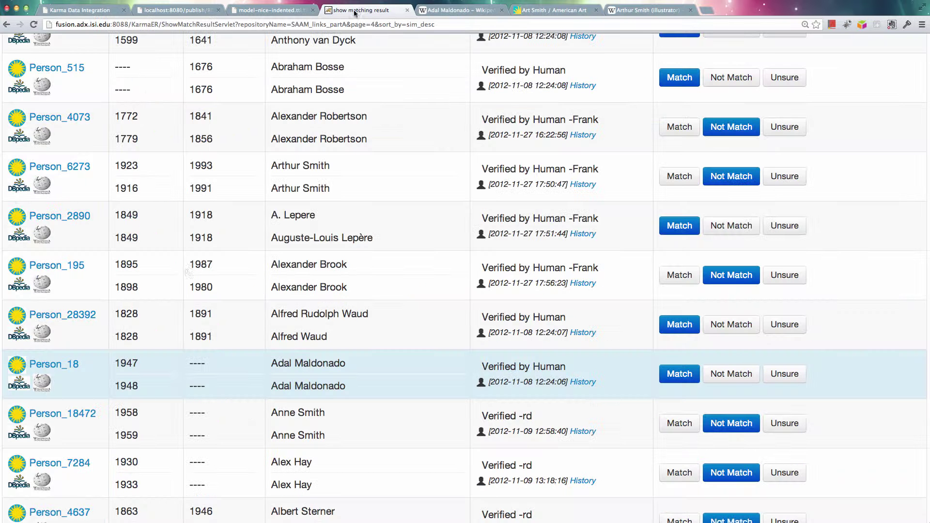
{"action": "left_click", "coordinate": [23, 365]}
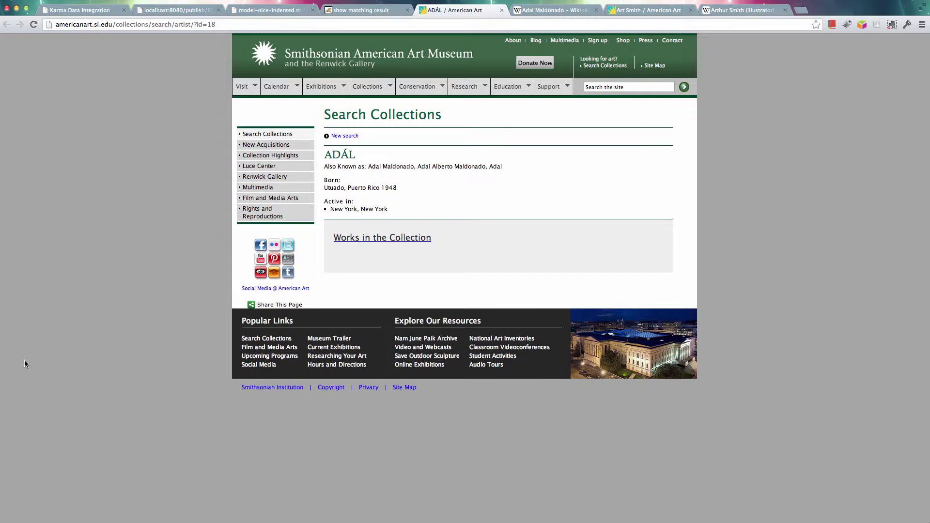
{"action": "left_click", "coordinate": [341, 10]}
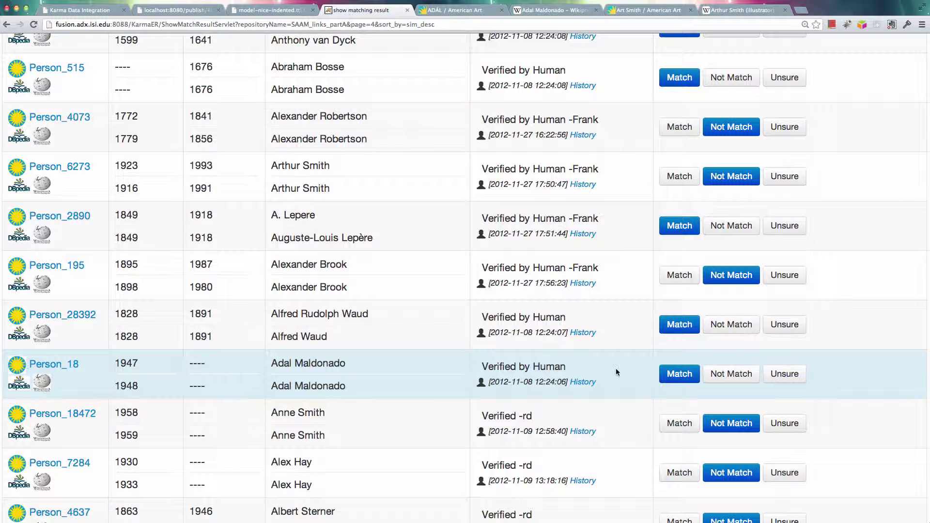
{"action": "left_click", "coordinate": [683, 375]}
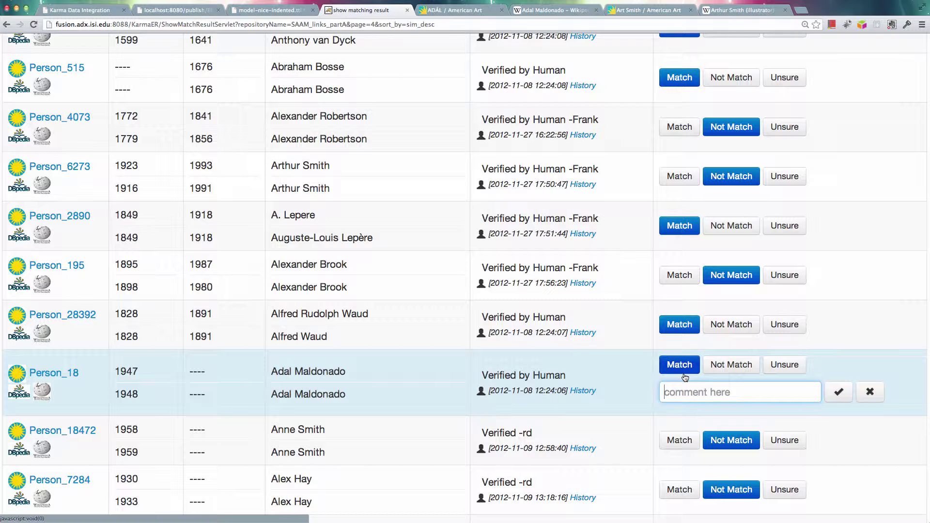
Dismiss the match comment prompt and scroll back to the top of the results
{"action": "left_click", "coordinate": [871, 393]}
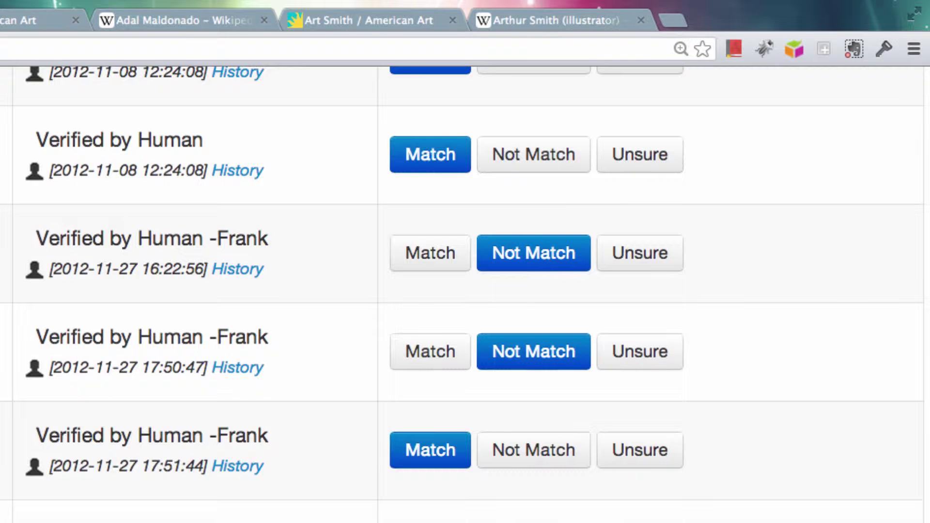
{"action": "scroll", "coordinate": [465, 291], "scroll_direction": "up", "scroll_amount": 10}
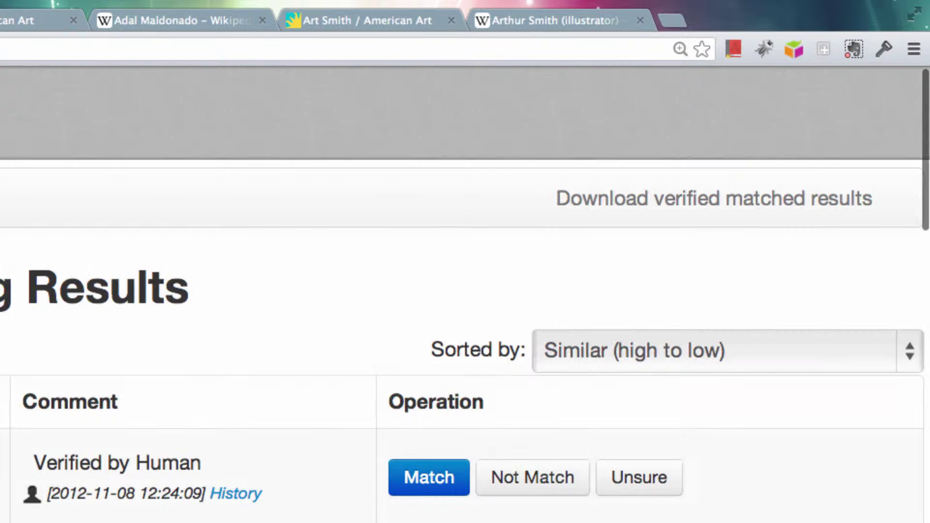
{"action": "scroll", "coordinate": [682, 146], "scroll_direction": "down", "scroll_amount": 2}
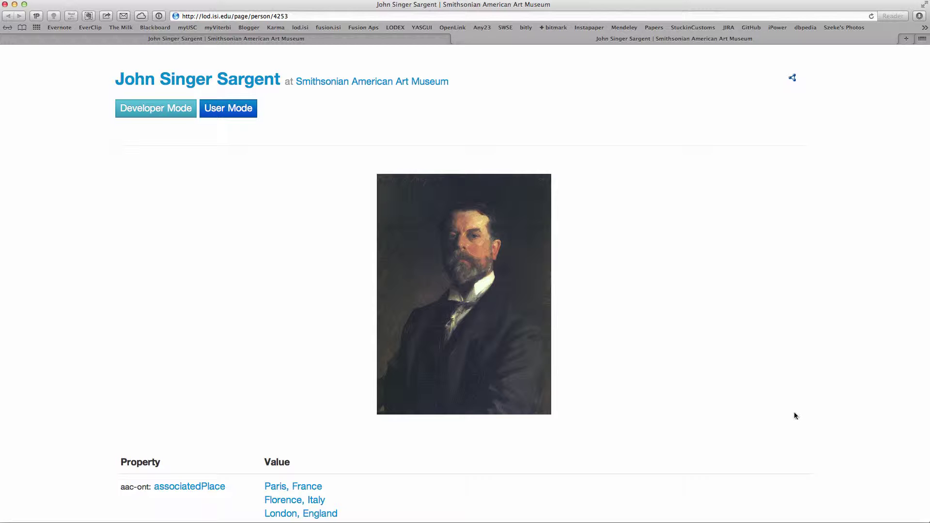
Scroll through Sargent's person/4253 page: associated places, biography and artworks
{"action": "scroll", "coordinate": [794, 416], "scroll_direction": "down", "scroll_amount": 1}
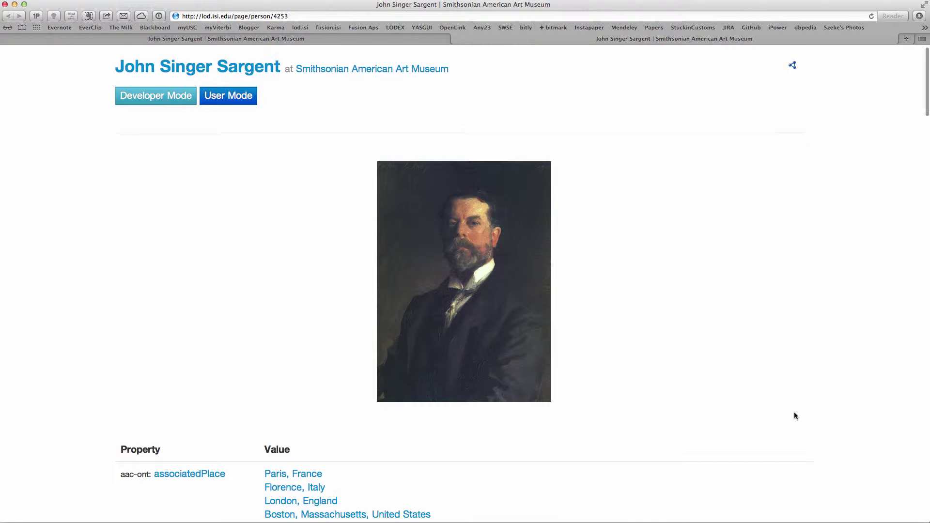
{"action": "scroll", "coordinate": [795, 416], "scroll_direction": "down", "scroll_amount": 3}
{"action": "scroll", "coordinate": [795, 415], "scroll_direction": "down", "scroll_amount": 3}
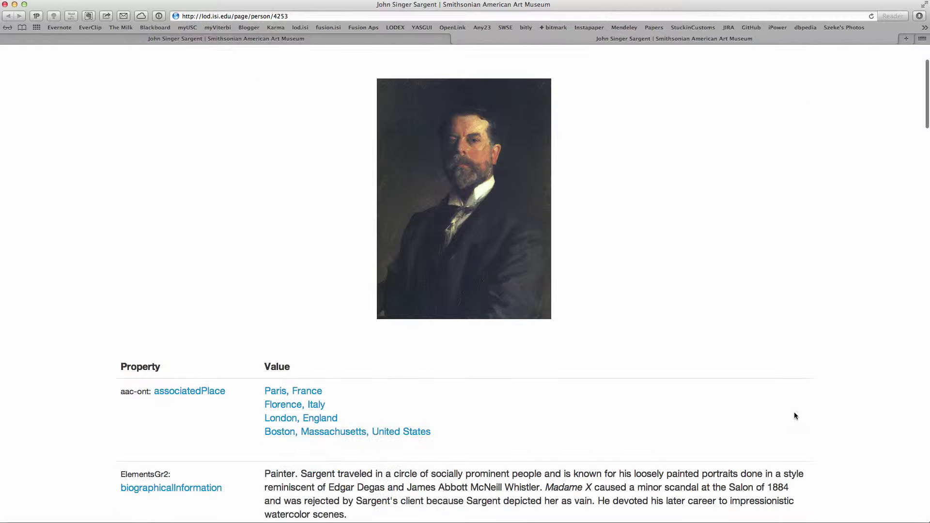
{"action": "scroll", "coordinate": [795, 415], "scroll_direction": "down", "scroll_amount": 5}
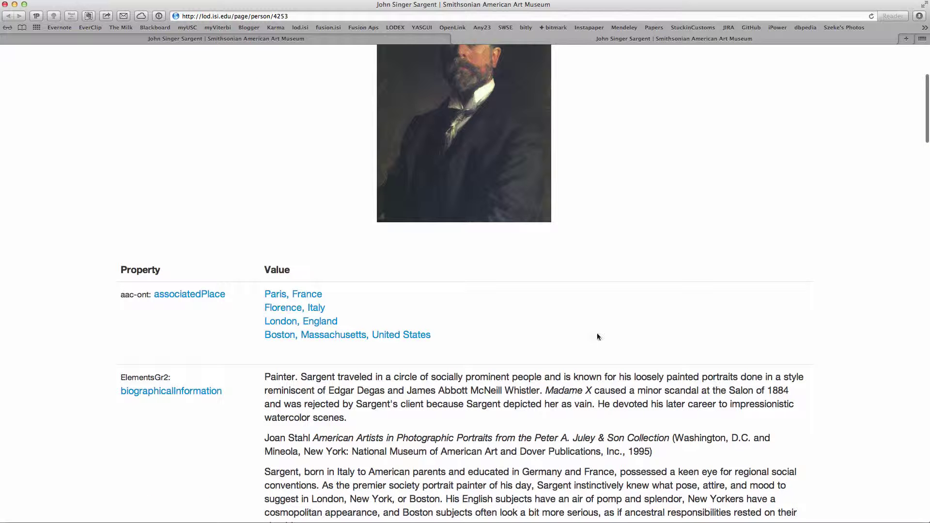
{"action": "scroll", "coordinate": [671, 392], "scroll_direction": "down", "scroll_amount": 3}
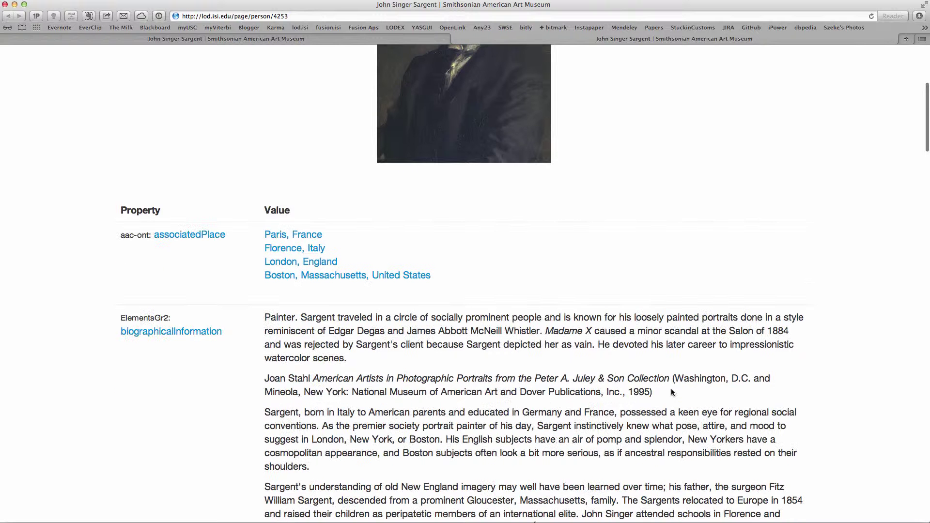
{"action": "scroll", "coordinate": [671, 390], "scroll_direction": "down", "scroll_amount": 5}
{"action": "scroll", "coordinate": [669, 390], "scroll_direction": "down", "scroll_amount": 5}
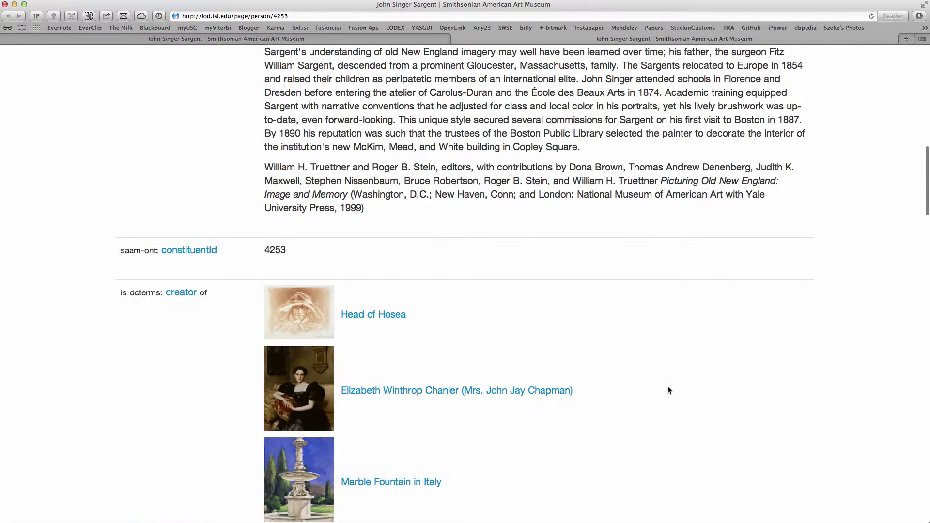
{"action": "scroll", "coordinate": [668, 390], "scroll_direction": "down", "scroll_amount": 3}
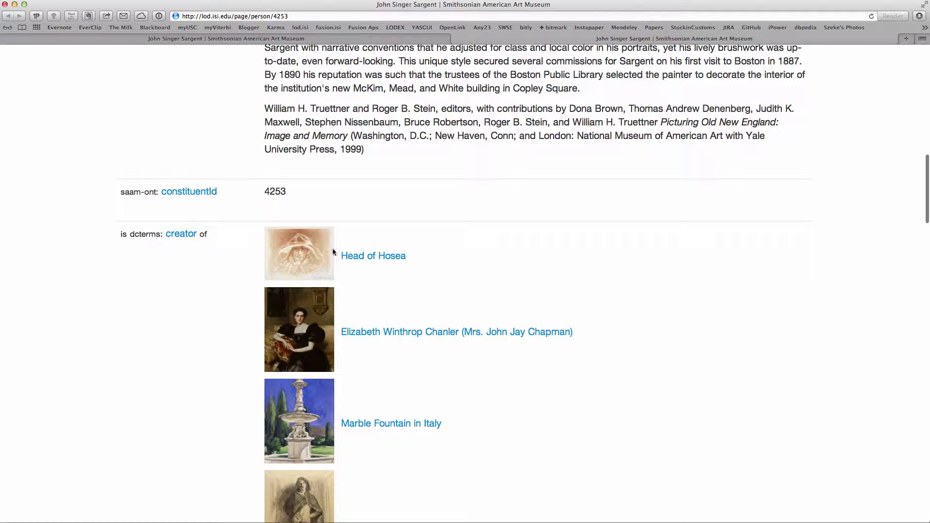
{"action": "scroll", "coordinate": [180, 308], "scroll_direction": "up", "scroll_amount": 5}
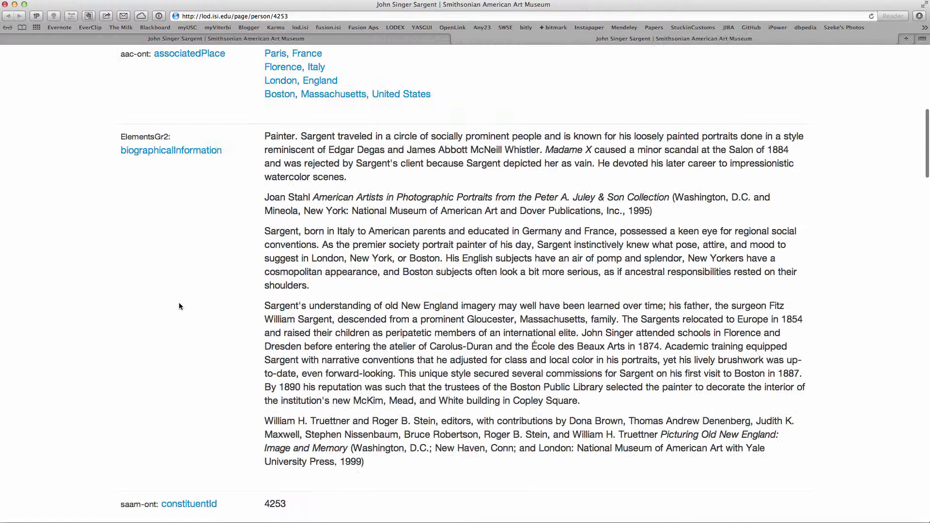
{"action": "scroll", "coordinate": [180, 306], "scroll_direction": "up", "scroll_amount": 5}
{"action": "scroll", "coordinate": [196, 144], "scroll_direction": "up", "scroll_amount": 1}
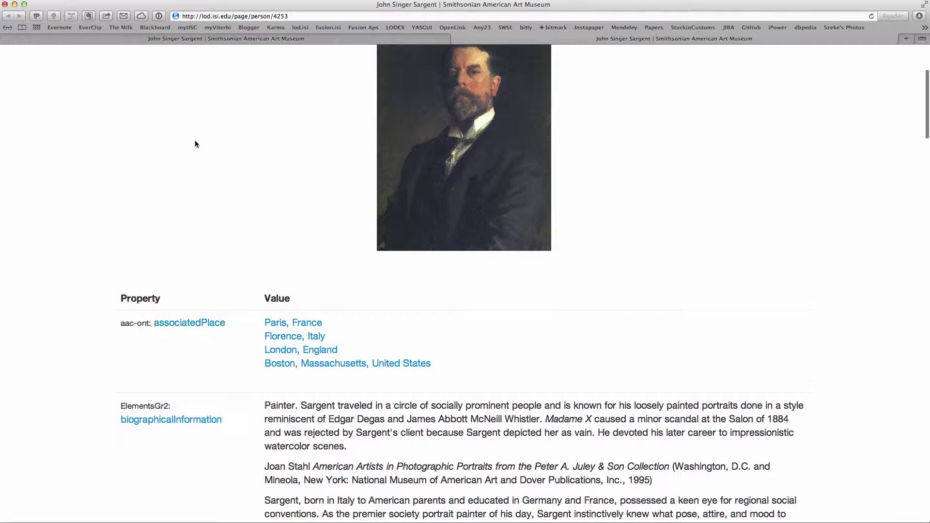
From Sargent's raw data view, open artwork object/21033 (Head of Hosea) and view its properties
{"action": "left_click", "coordinate": [193, 39]}
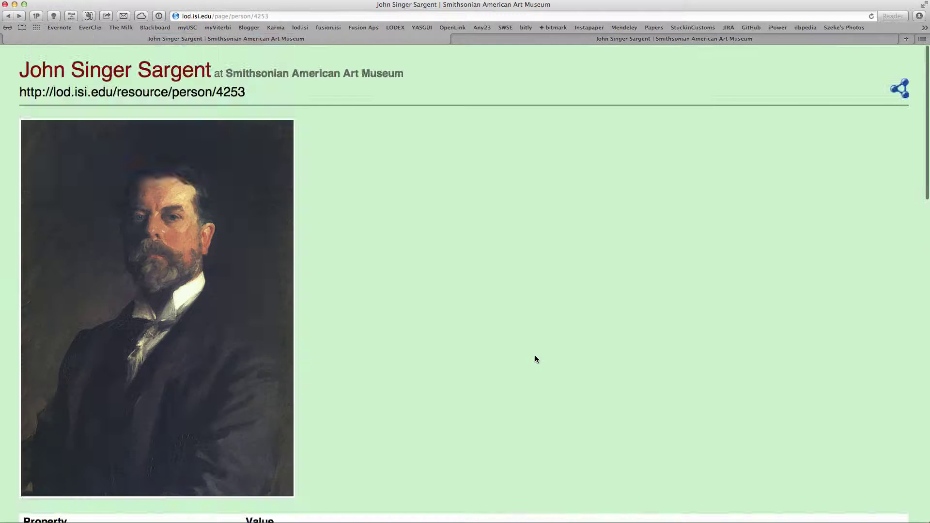
{"action": "scroll", "coordinate": [536, 359], "scroll_direction": "down", "scroll_amount": 3}
{"action": "scroll", "coordinate": [535, 359], "scroll_direction": "down", "scroll_amount": 3}
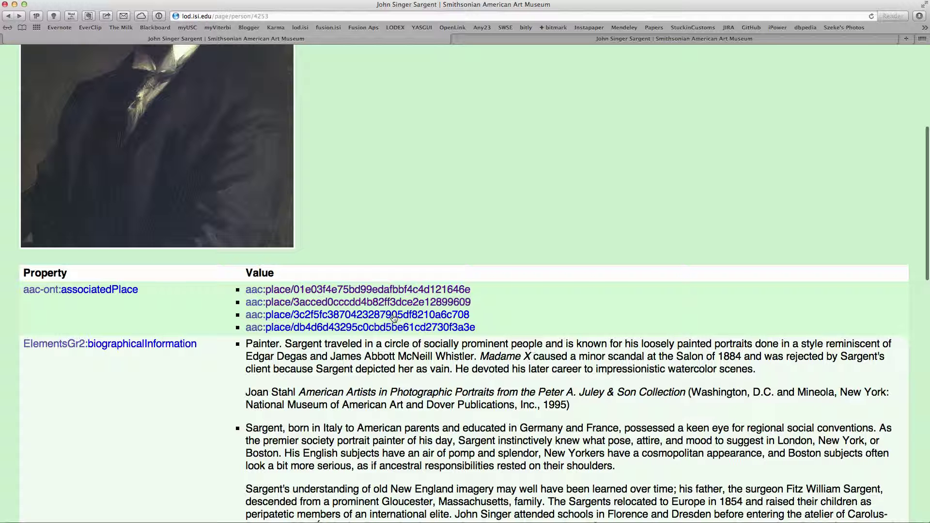
{"action": "scroll", "coordinate": [568, 372], "scroll_direction": "down", "scroll_amount": 6}
{"action": "scroll", "coordinate": [568, 372], "scroll_direction": "down", "scroll_amount": 1}
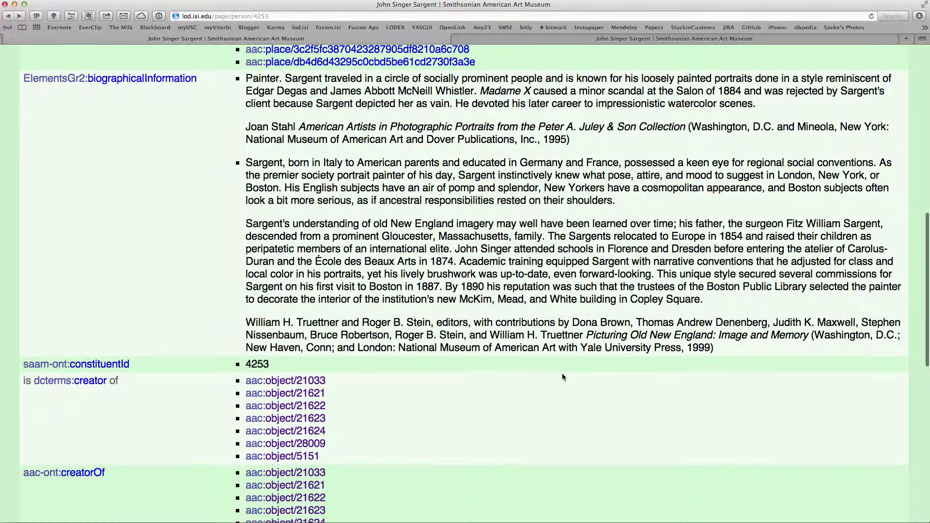
{"action": "left_click", "coordinate": [305, 383]}
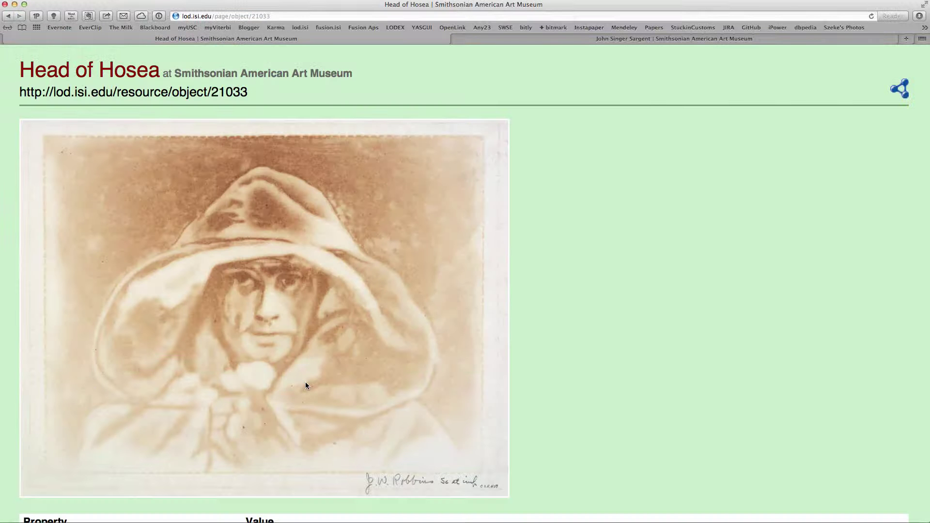
{"action": "scroll", "coordinate": [305, 385], "scroll_direction": "down", "scroll_amount": 7}
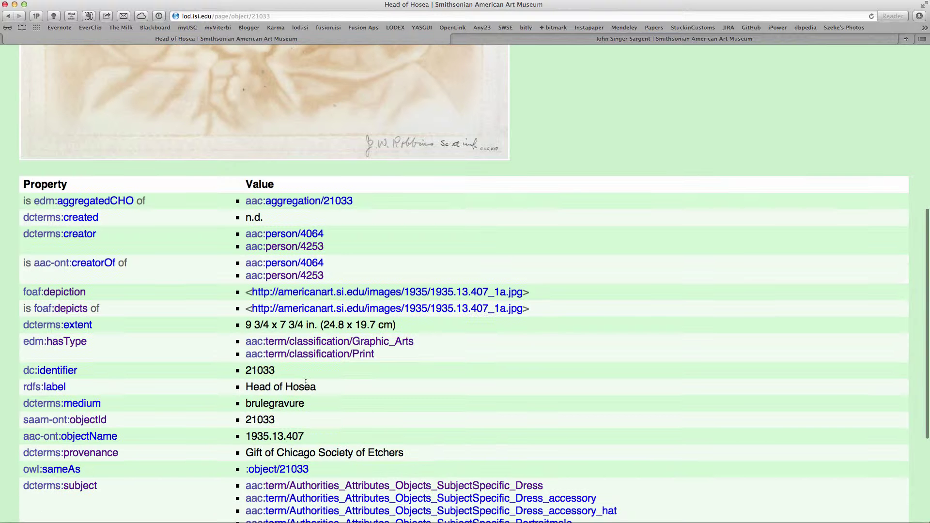
Return to Sargent's formatted Smithsonian page and scroll to his artworks
{"action": "left_click", "coordinate": [644, 41]}
{"action": "scroll", "coordinate": [689, 319], "scroll_direction": "up", "scroll_amount": 1}
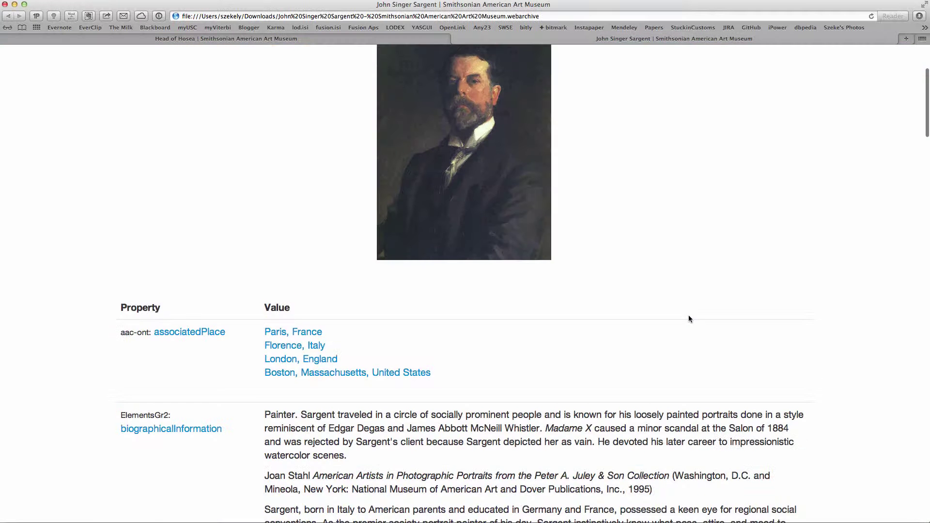
{"action": "scroll", "coordinate": [689, 318], "scroll_direction": "down", "scroll_amount": 10}
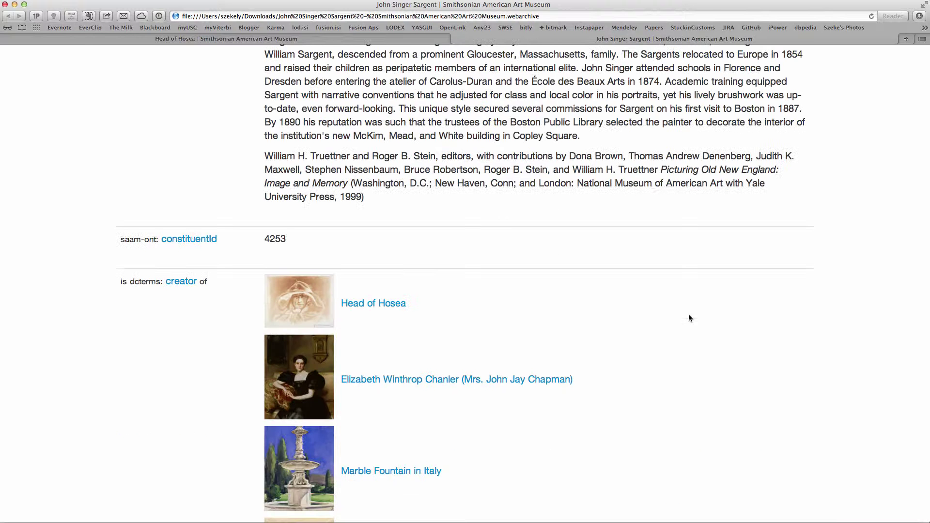